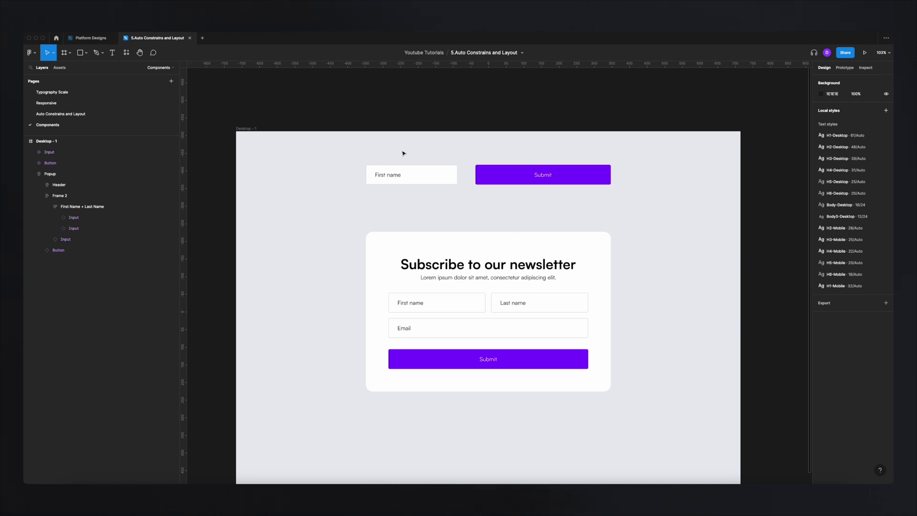
Combine the Input and Button main components above the newsletter popup as variants of one component set
{"action": "left_click_drag", "start_coordinate": [366, 155], "coordinate": [529, 194]}
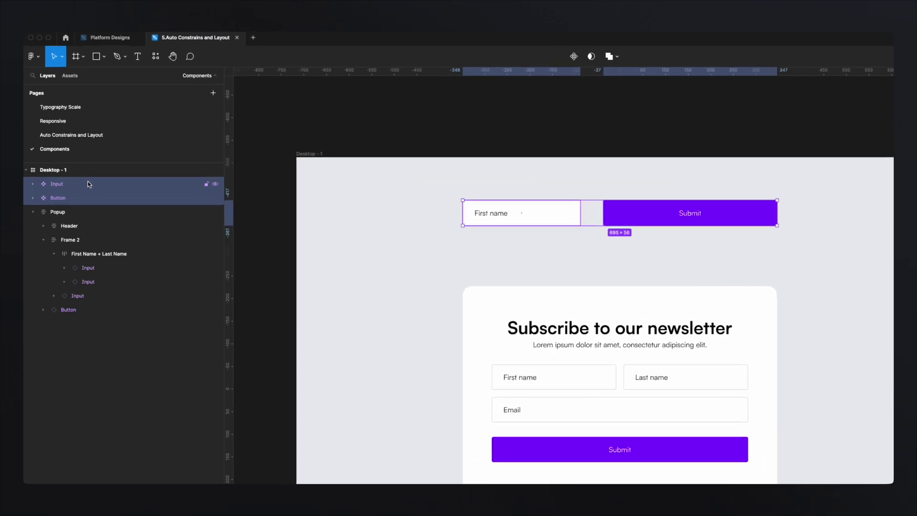
{"action": "left_click", "coordinate": [69, 184]}
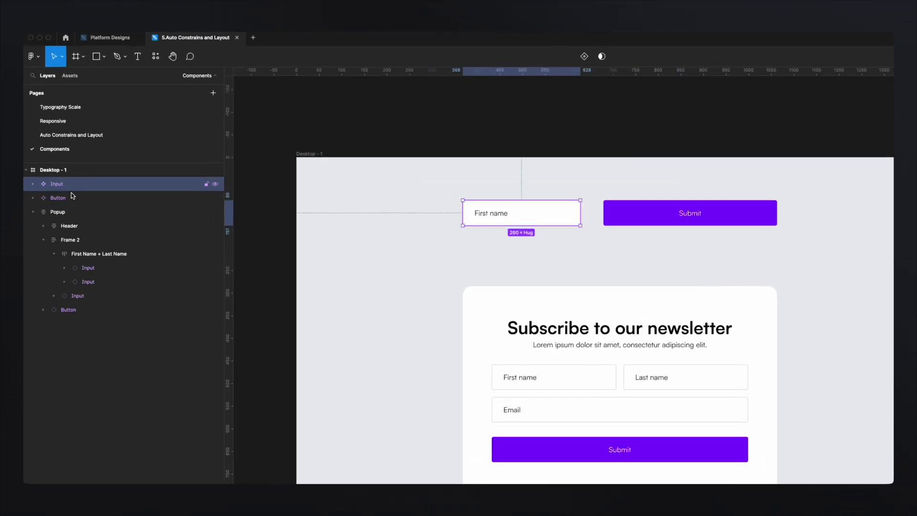
{"action": "left_click", "coordinate": [72, 198]}
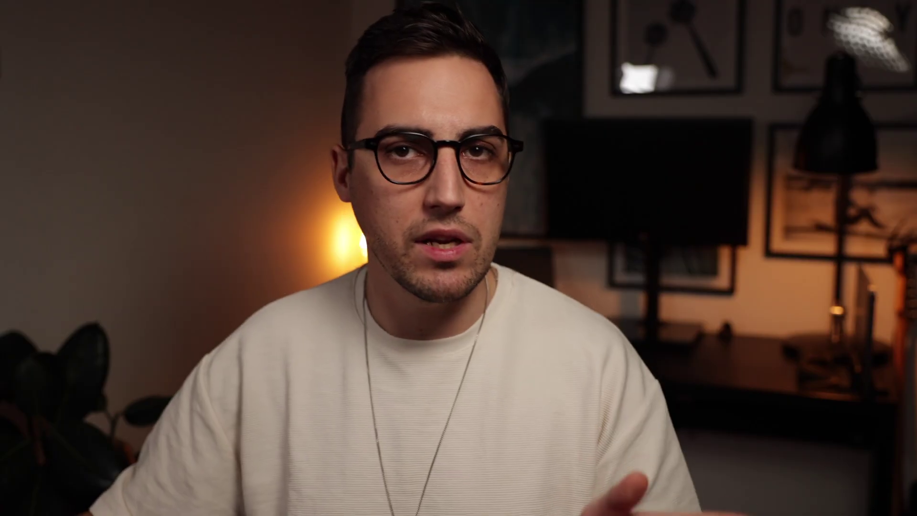
{"action": "left_click_drag", "start_coordinate": [351, 143], "coordinate": [609, 205]}
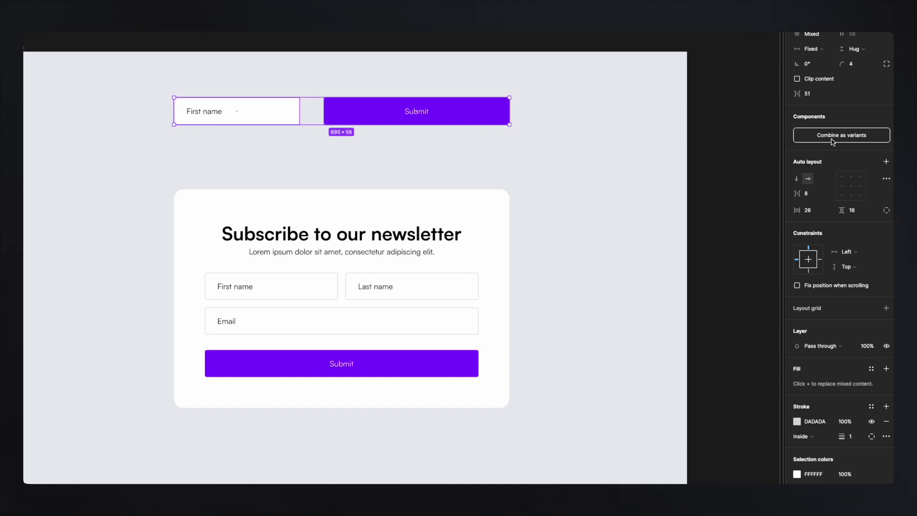
{"action": "left_click", "coordinate": [832, 135]}
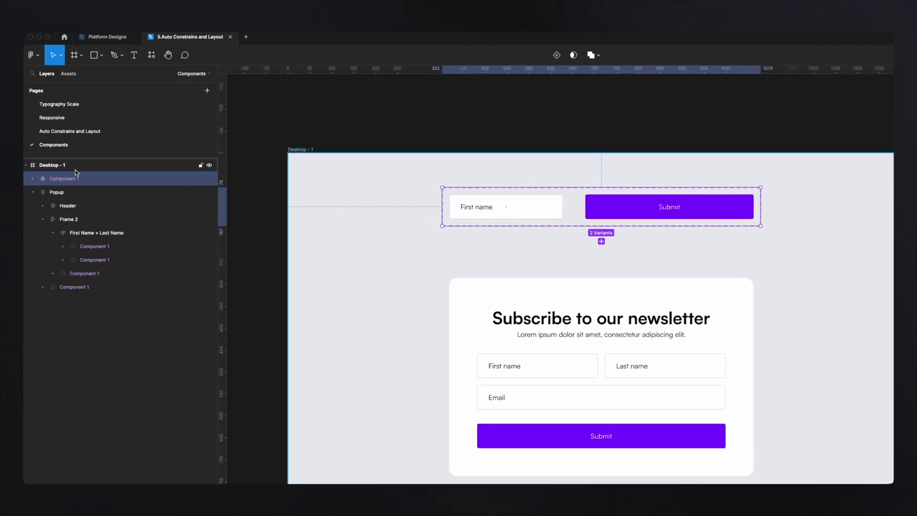
Rename the new component set as Test
{"action": "double_click", "coordinate": [67, 152]}
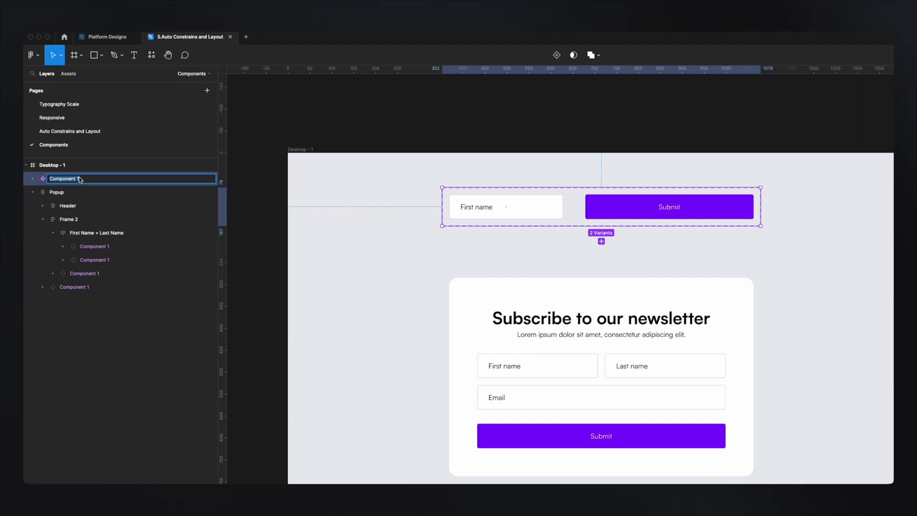
{"action": "type", "text": "Test"}
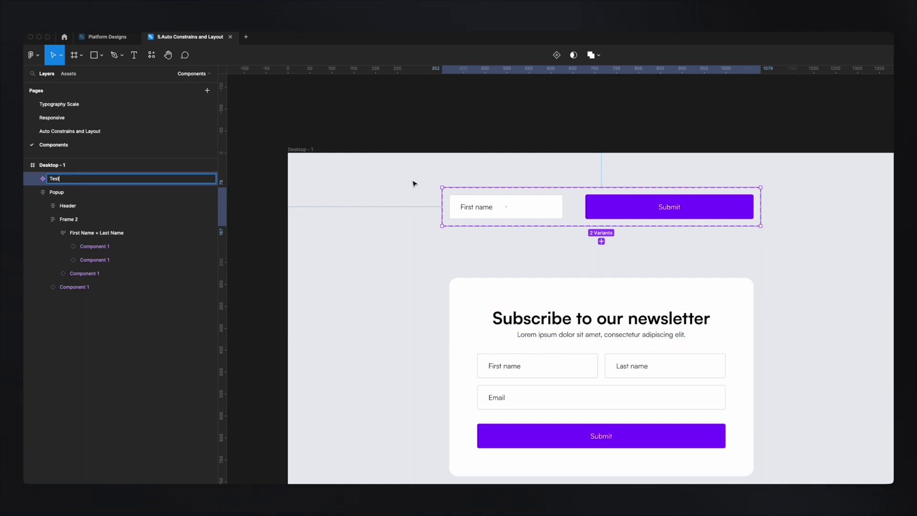
{"action": "key", "text": "Return"}
{"action": "left_click", "coordinate": [523, 202]}
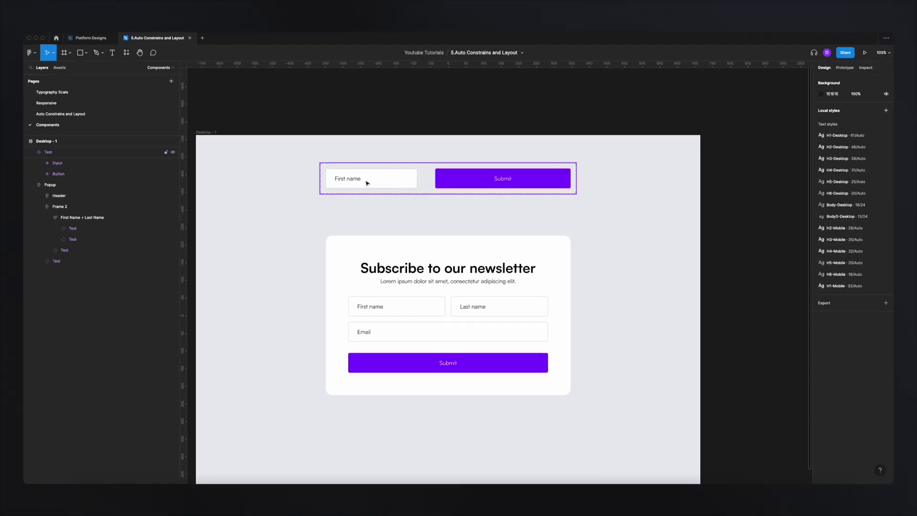
Duplicate the Input variant as an instance outside the component set, near the popup's upper-right corner
{"action": "left_click", "coordinate": [367, 183]}
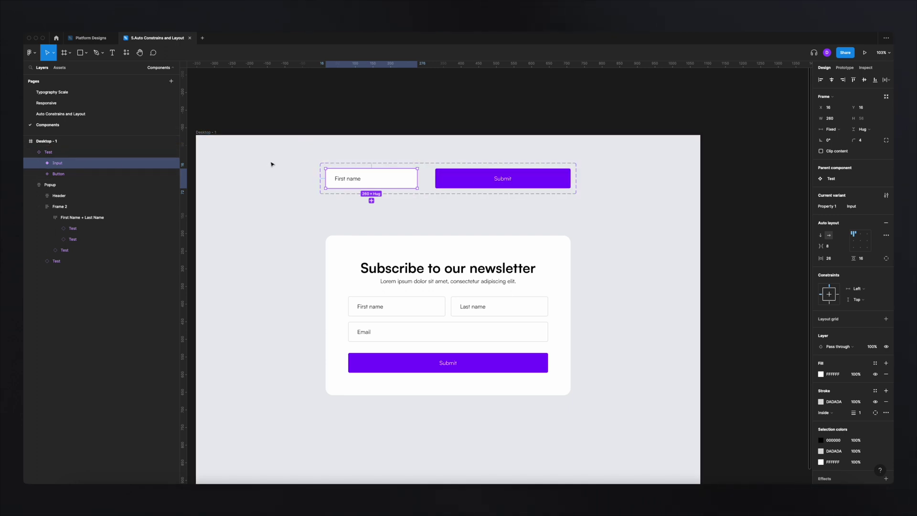
{"action": "left_click_drag", "start_coordinate": [368, 179], "coordinate": [624, 223]}
{"action": "scroll", "coordinate": [624, 224], "scroll_direction": "right", "scroll_amount": 5}
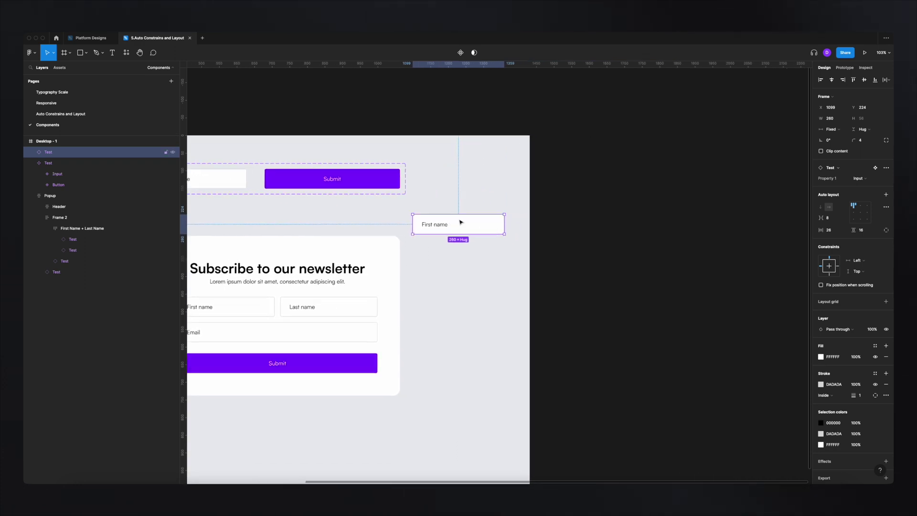
{"action": "scroll", "coordinate": [461, 222], "scroll_direction": "up", "scroll_amount": 3}
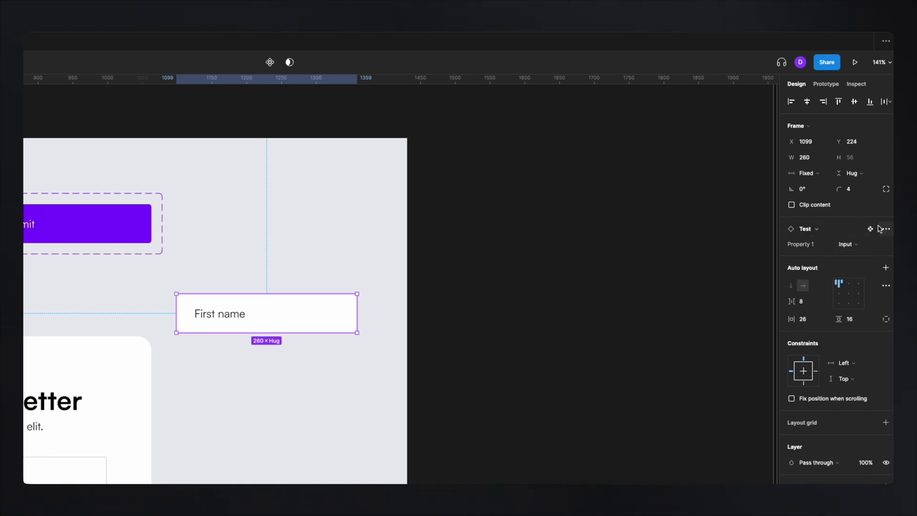
Switch the instance's Property 1 to Button and narrow it to 298 wide so it fits in the desktop frame
{"action": "left_click", "coordinate": [863, 247]}
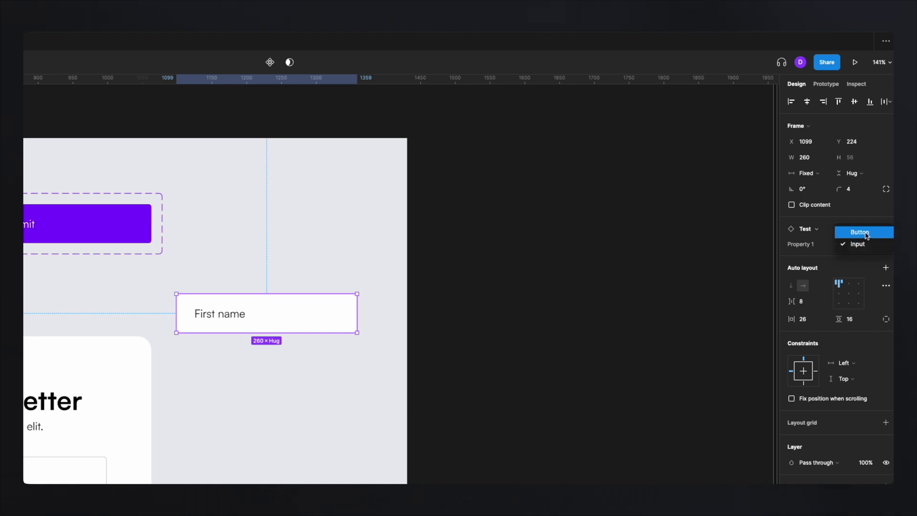
{"action": "left_click", "coordinate": [861, 232]}
{"action": "scroll", "coordinate": [430, 311], "scroll_direction": "down", "scroll_amount": 3}
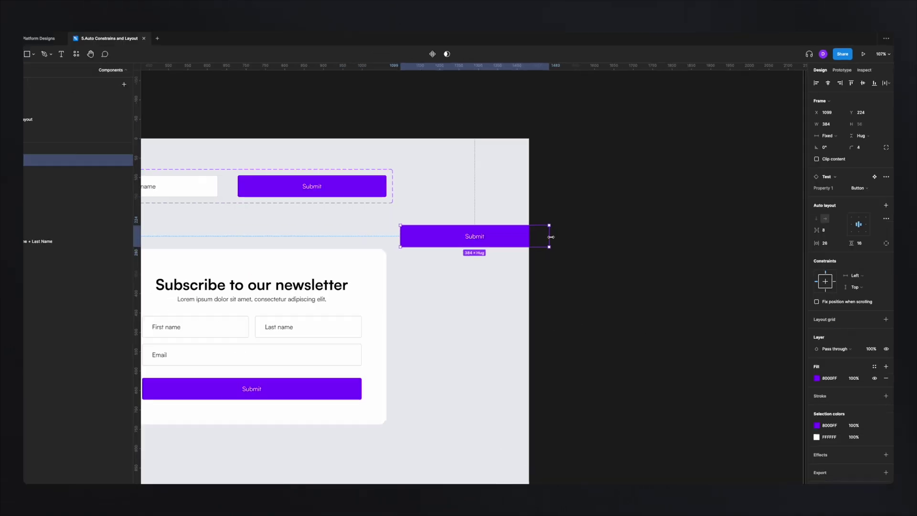
{"action": "scroll", "coordinate": [600, 226], "scroll_direction": "left", "scroll_amount": 2}
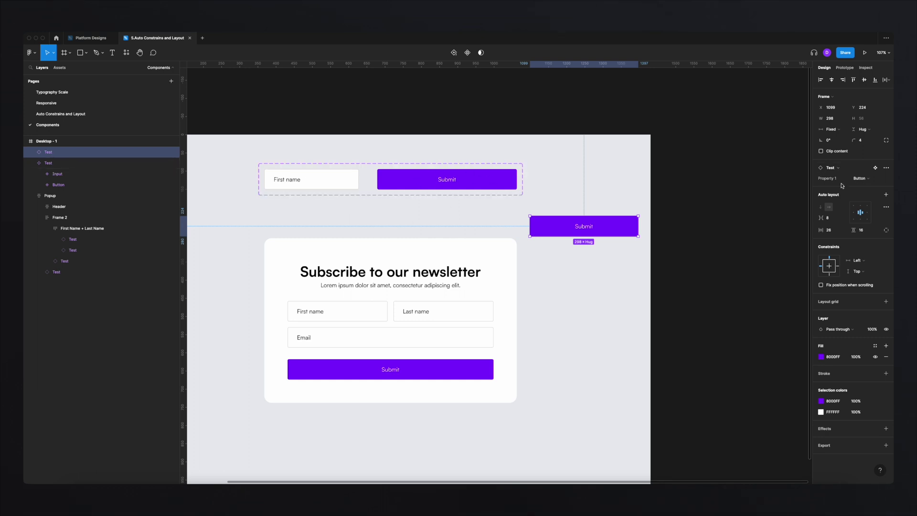
Rename the Test component set's variant property as Type
{"action": "left_click", "coordinate": [278, 167]}
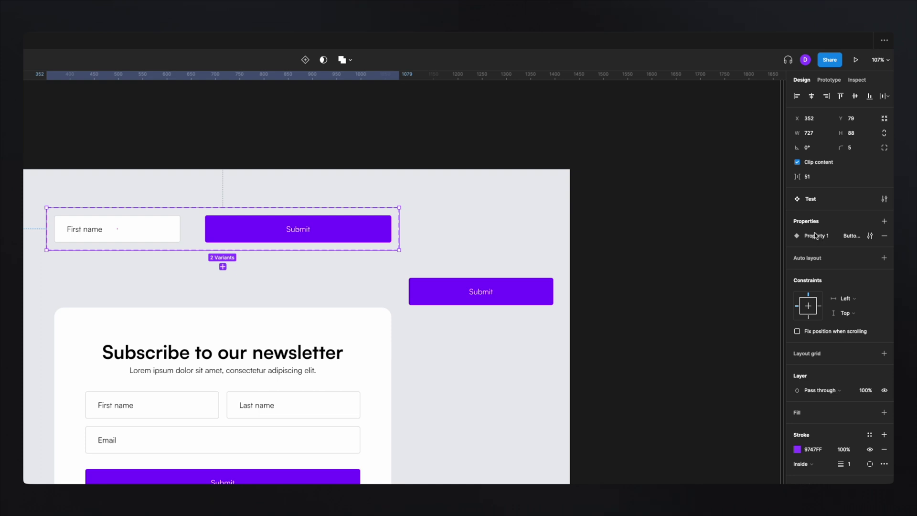
{"action": "double_click", "coordinate": [821, 237]}
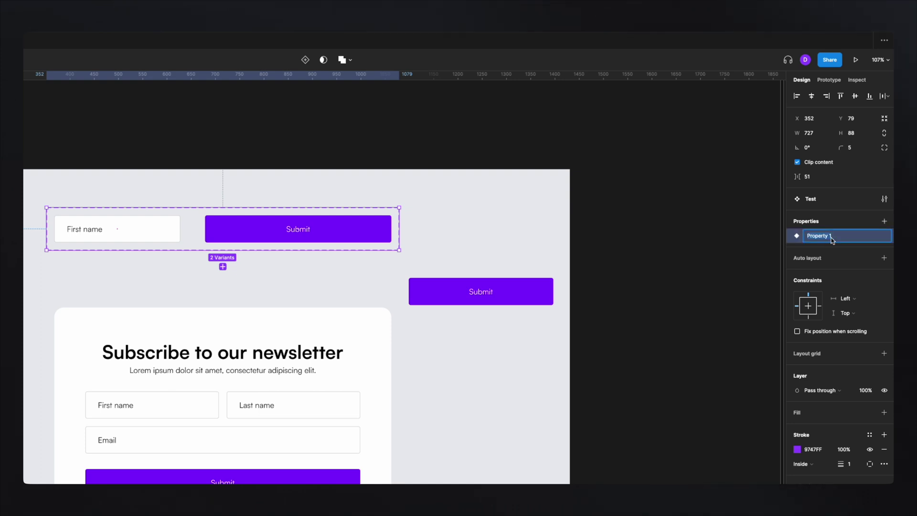
{"action": "left_click", "coordinate": [841, 238]}
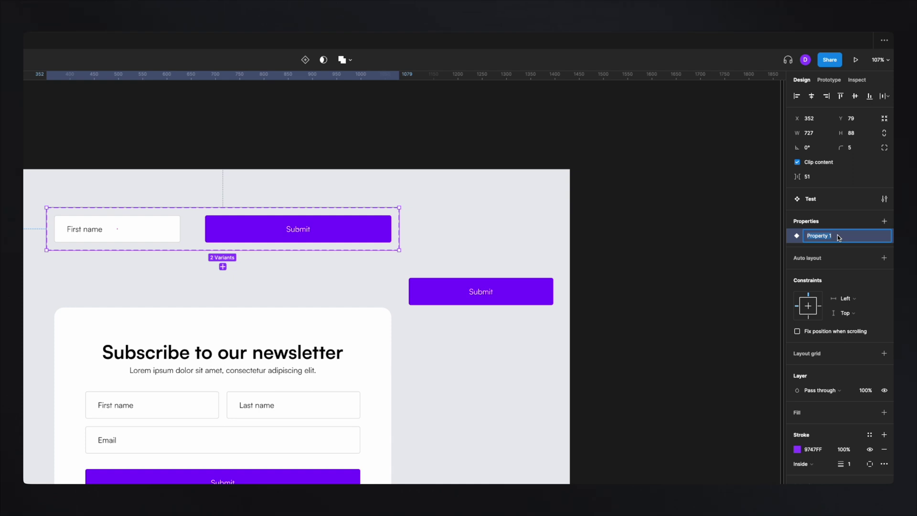
{"action": "type", "text": "Type"}
{"action": "key", "text": "Return"}
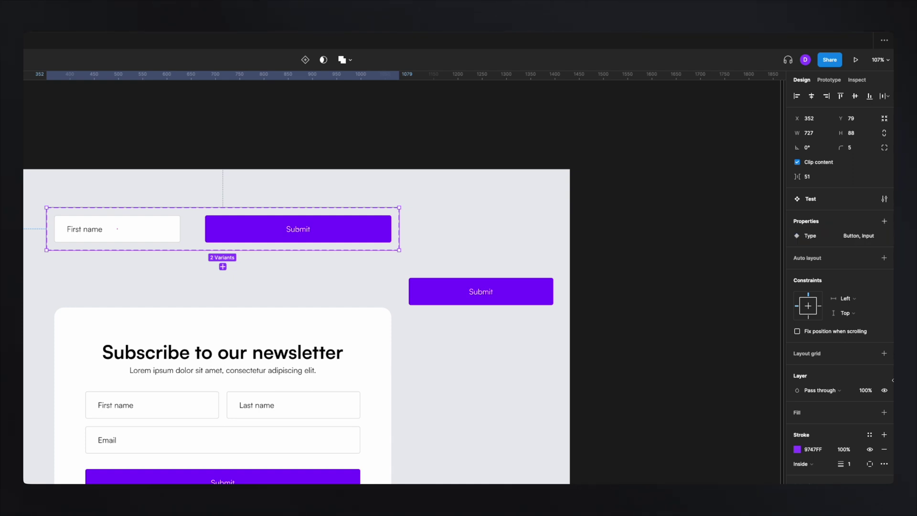
Switch the Type of the standalone Submit button instance to Input
{"action": "left_click", "coordinate": [465, 286]}
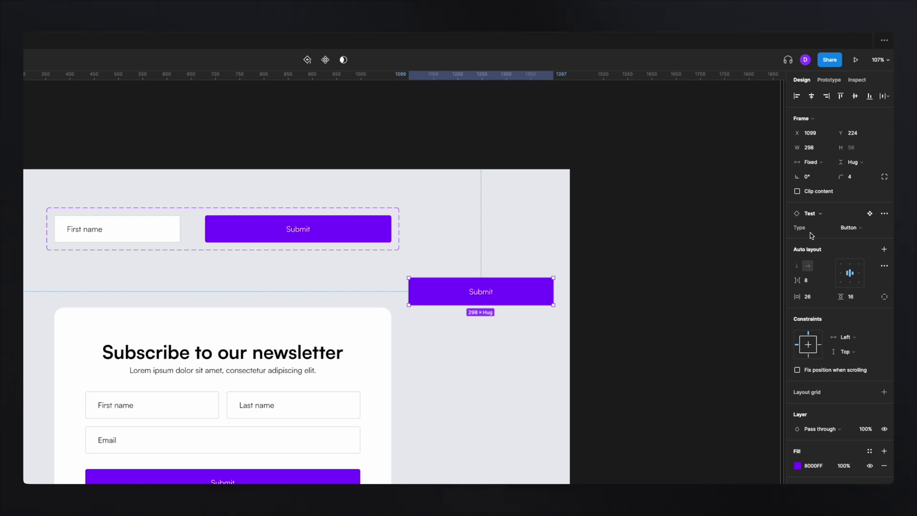
{"action": "left_click", "coordinate": [869, 229]}
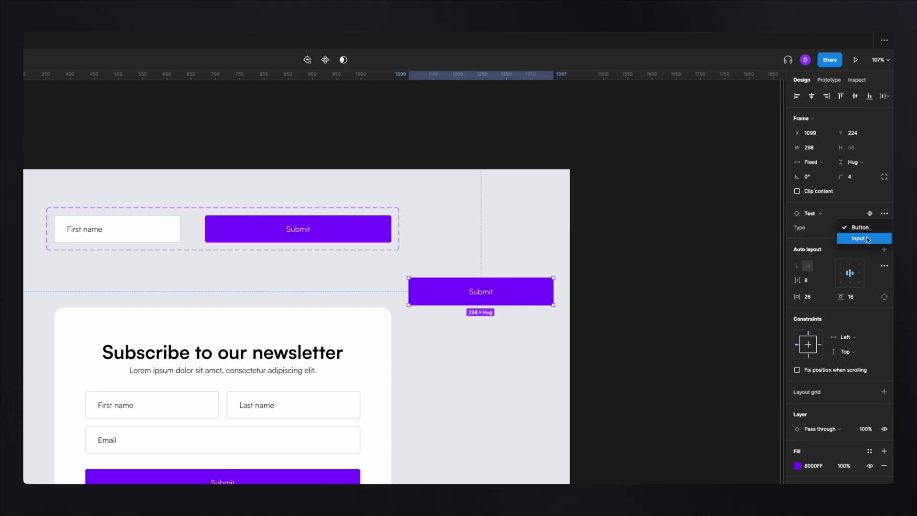
{"action": "left_click", "coordinate": [867, 238]}
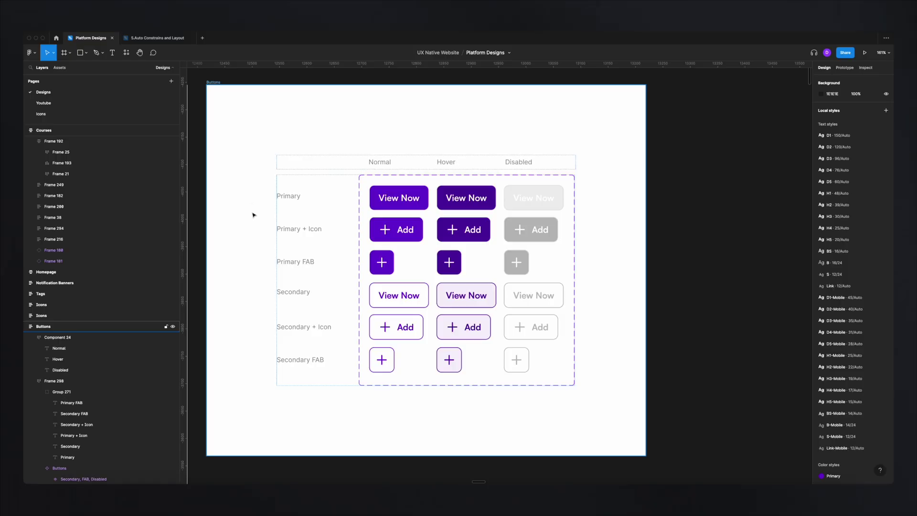
{"action": "left_click", "coordinate": [287, 324]}
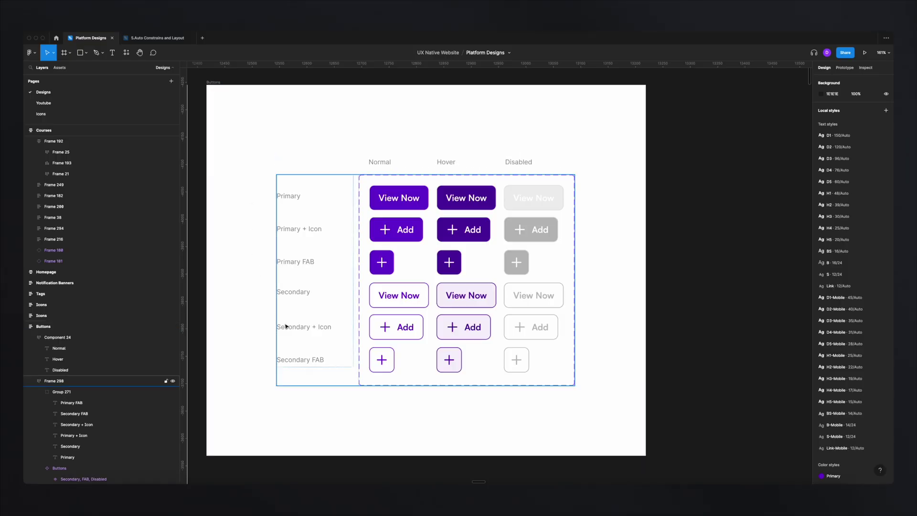
{"action": "left_click", "coordinate": [604, 435]}
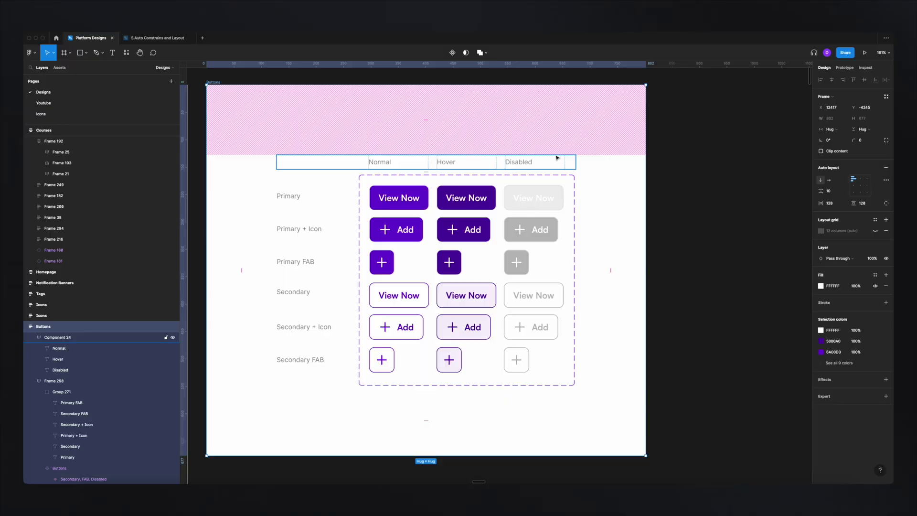
{"action": "scroll", "coordinate": [474, 218], "scroll_direction": "down", "scroll_amount": 3}
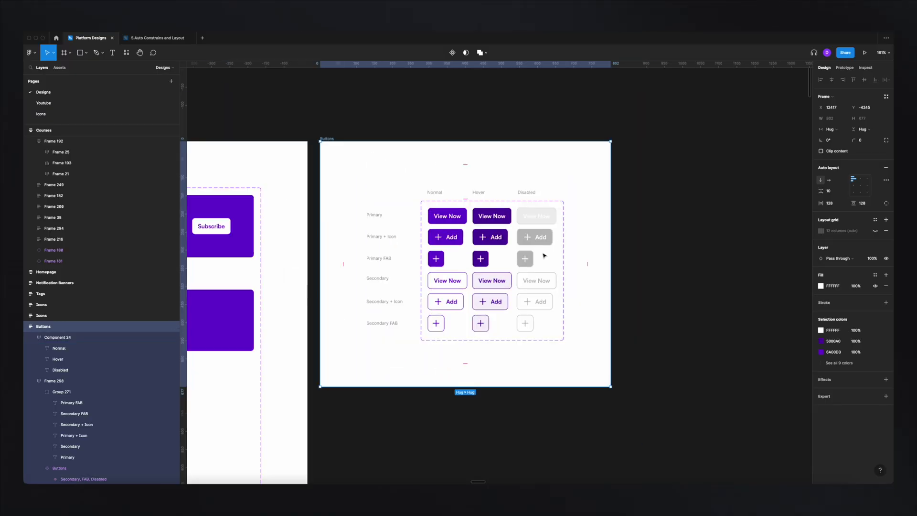
Duplicate all button variants except the normal-state Secondary one as instances on the empty canvas above the Buttons frame
{"action": "left_click", "coordinate": [474, 218]}
{"action": "left_click", "coordinate": [447, 216]}
{"action": "left_click", "coordinate": [491, 216], "text": "shift"}
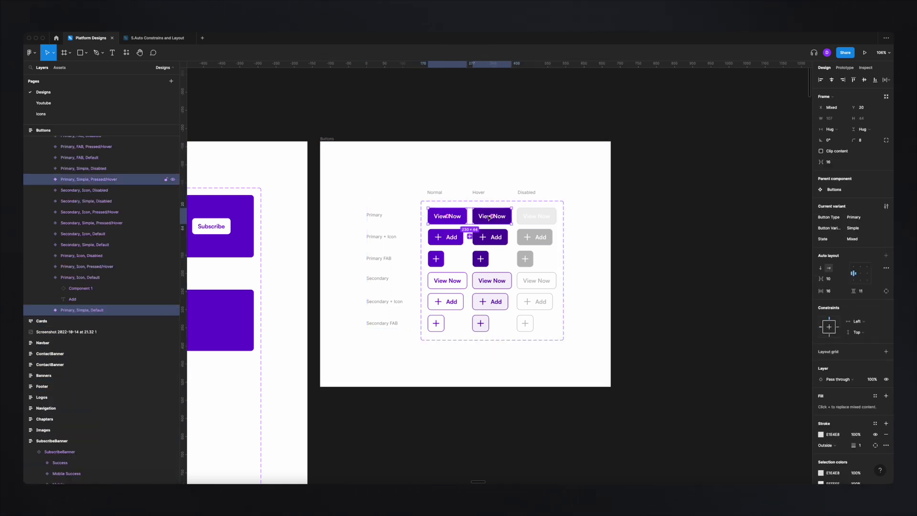
{"action": "left_click", "coordinate": [521, 219], "text": "shift"}
{"action": "left_click", "coordinate": [535, 237], "text": "shift"}
{"action": "left_click", "coordinate": [490, 237], "text": "shift"}
{"action": "left_click", "coordinate": [445, 237], "text": "shift"}
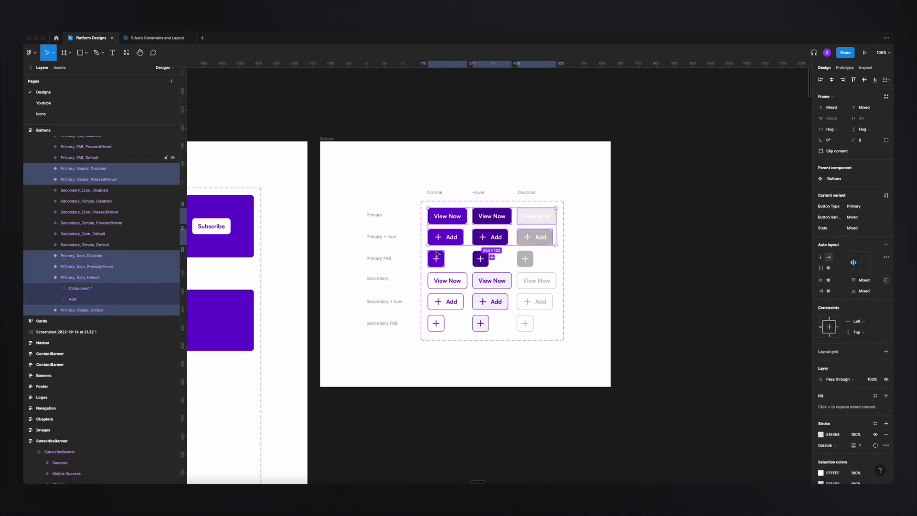
{"action": "left_click", "coordinate": [436, 258], "text": "shift"}
{"action": "left_click", "coordinate": [480, 258], "text": "shift"}
{"action": "left_click", "coordinate": [525, 258], "text": "shift"}
{"action": "left_click", "coordinate": [536, 280], "text": "shift"}
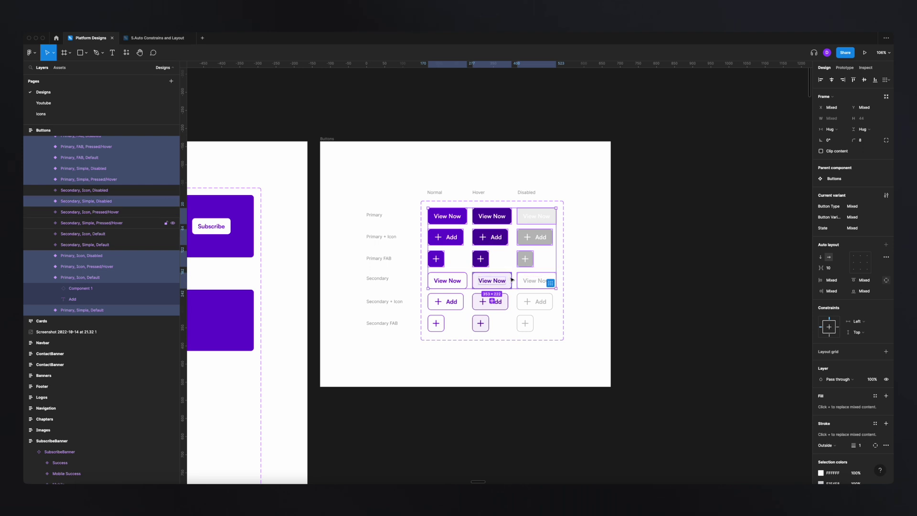
{"action": "left_click", "coordinate": [491, 280], "text": "shift"}
{"action": "left_click", "coordinate": [490, 301], "text": "shift"}
{"action": "left_click", "coordinate": [445, 302], "text": "shift"}
{"action": "left_click", "coordinate": [535, 301], "text": "shift"}
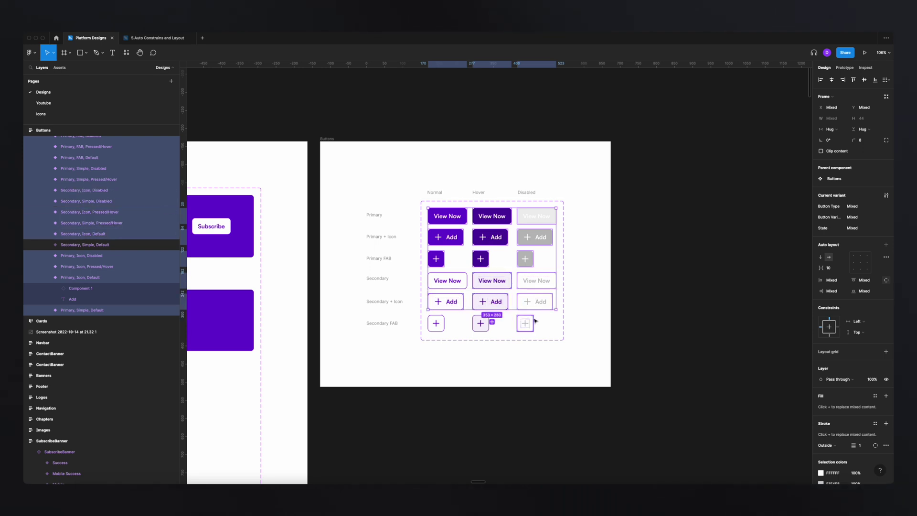
{"action": "left_click", "coordinate": [525, 323], "text": "shift"}
{"action": "left_click", "coordinate": [480, 323], "text": "shift"}
{"action": "left_click", "coordinate": [436, 323], "text": "shift"}
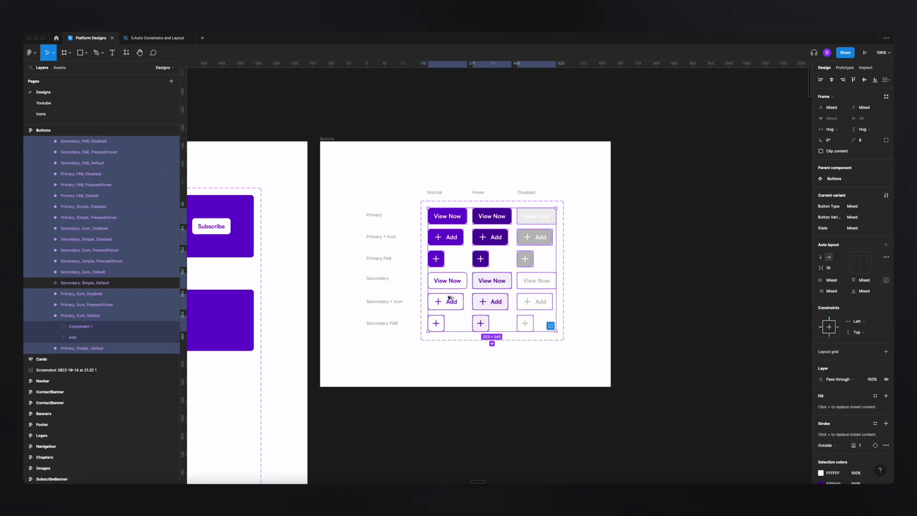
{"action": "left_click_drag", "start_coordinate": [428, 242], "coordinate": [457, 45]}
{"action": "scroll", "coordinate": [376, 262], "scroll_direction": "up", "scroll_amount": 5}
{"action": "scroll", "coordinate": [376, 262], "scroll_direction": "right", "scroll_amount": 6}
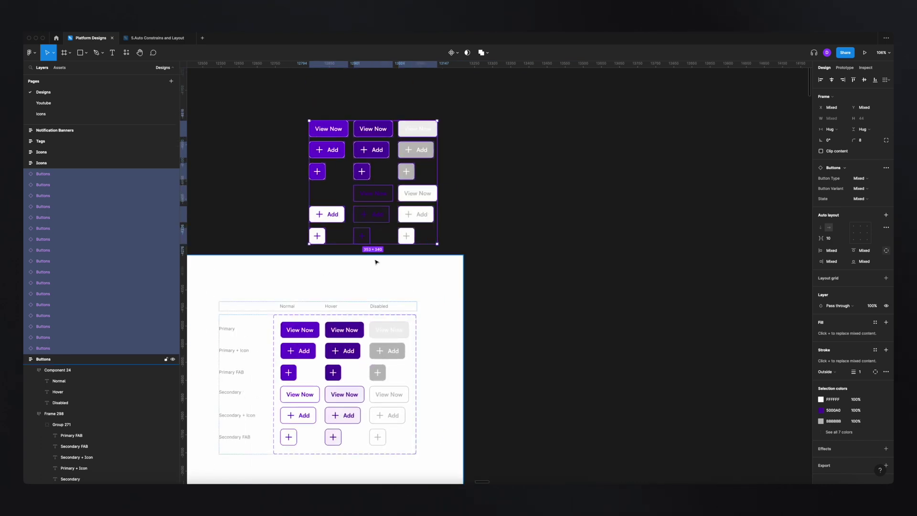
{"action": "left_click", "coordinate": [475, 275]}
Look over the page designs and inspect the variant properties of the duplicated primary View Now button
{"action": "scroll", "coordinate": [495, 259], "scroll_direction": "down", "scroll_amount": 10}
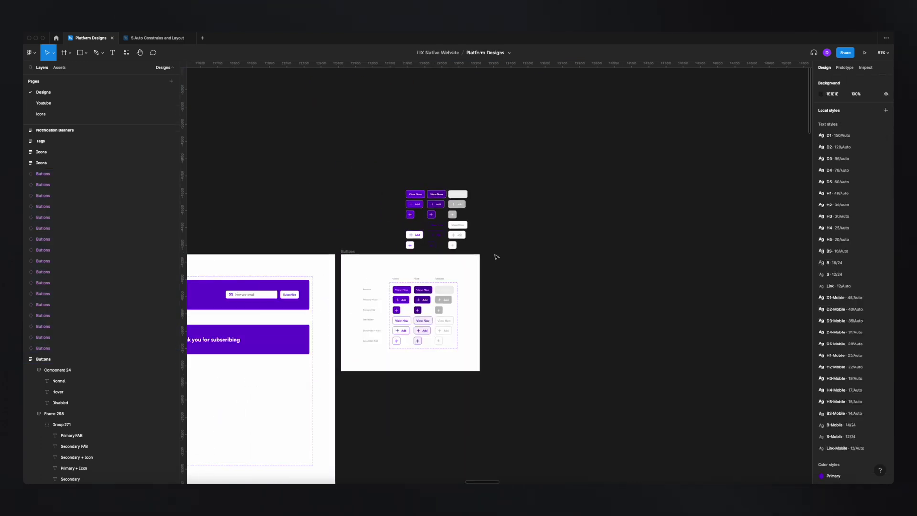
{"action": "scroll", "coordinate": [475, 217], "scroll_direction": "down", "scroll_amount": 3}
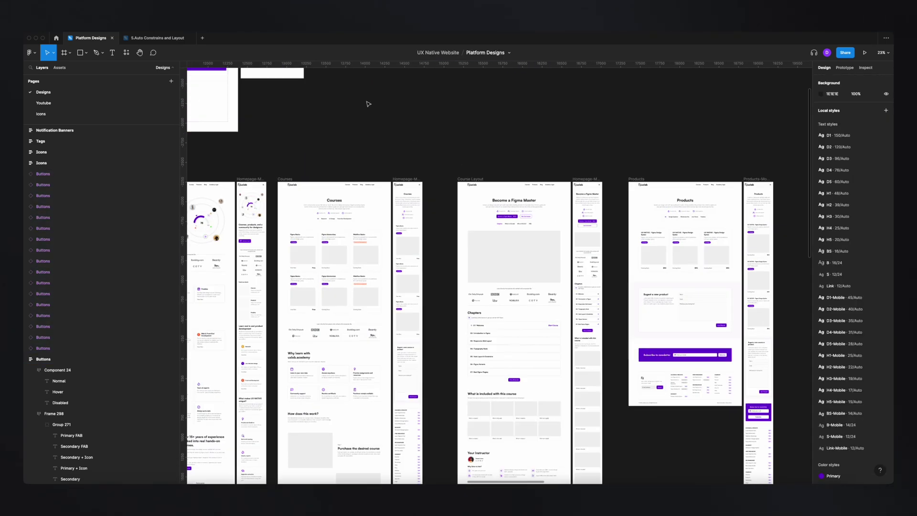
{"action": "scroll", "coordinate": [423, 164], "scroll_direction": "up", "scroll_amount": 5}
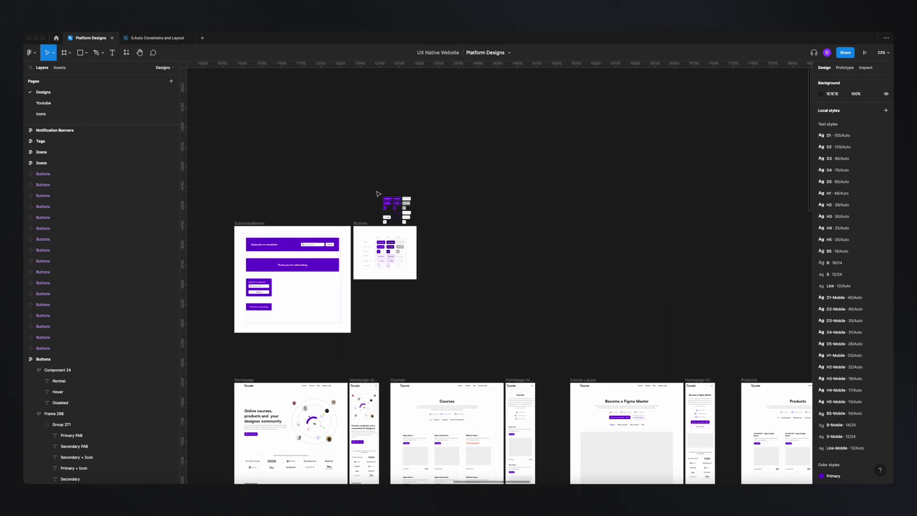
{"action": "scroll", "coordinate": [378, 194], "scroll_direction": "up", "scroll_amount": 10}
{"action": "left_click", "coordinate": [348, 187]}
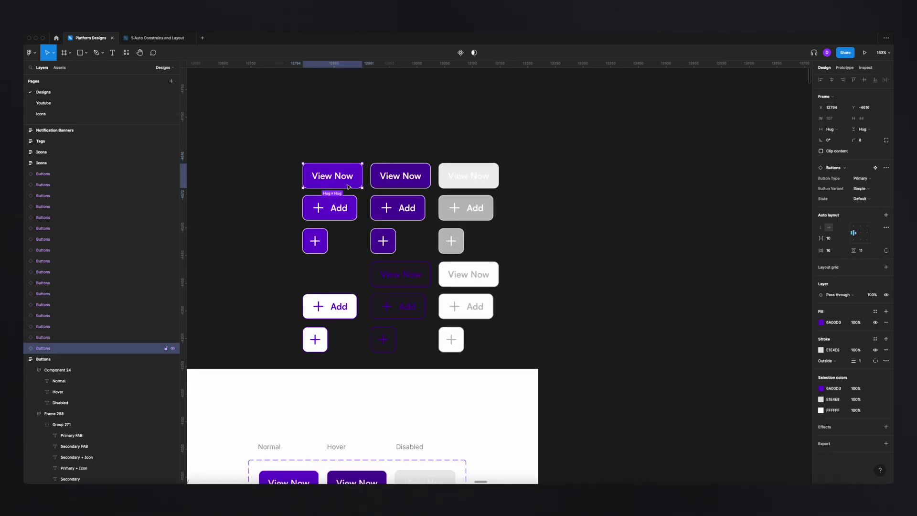
{"action": "scroll", "coordinate": [367, 199], "scroll_direction": "down", "scroll_amount": 6}
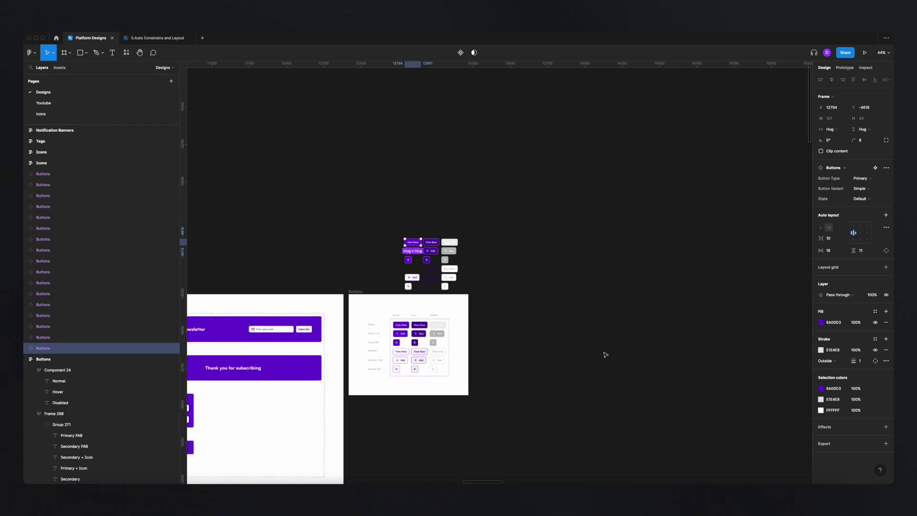
Paste the default primary View Now button into the Courses page's header section and remove it again
{"action": "scroll", "coordinate": [426, 210], "scroll_direction": "up", "scroll_amount": 5}
{"action": "scroll", "coordinate": [426, 210], "scroll_direction": "up", "scroll_amount": 4}
{"action": "left_click", "coordinate": [423, 248]}
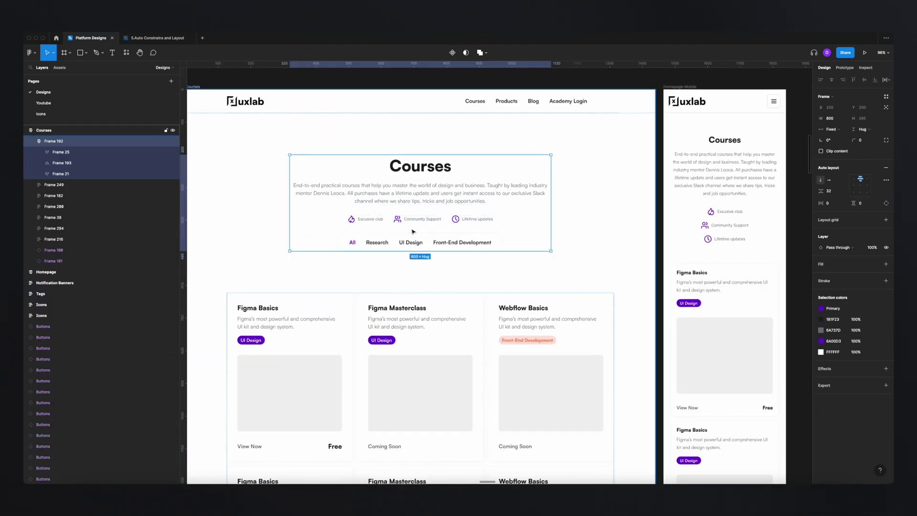
{"action": "key", "text": "ctrl+v"}
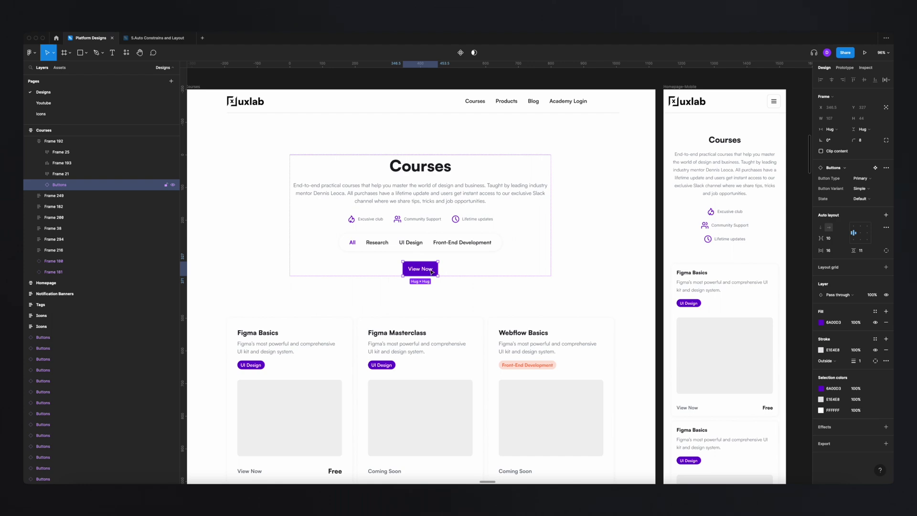
{"action": "key", "text": "Escape"}
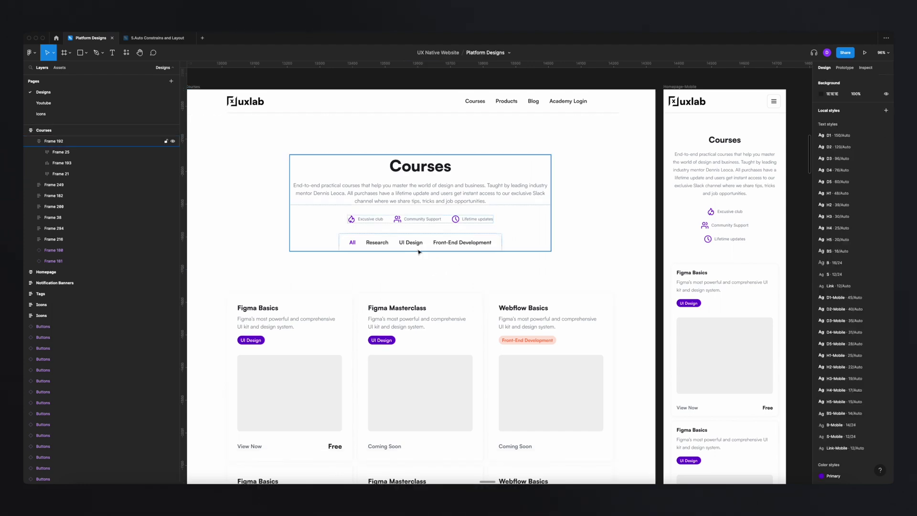
Copy the hover-state primary Add button with icon into the Courses page's header section and remove it again
{"action": "scroll", "coordinate": [402, 207], "scroll_direction": "down", "scroll_amount": 10}
{"action": "scroll", "coordinate": [402, 207], "scroll_direction": "up", "scroll_amount": 10}
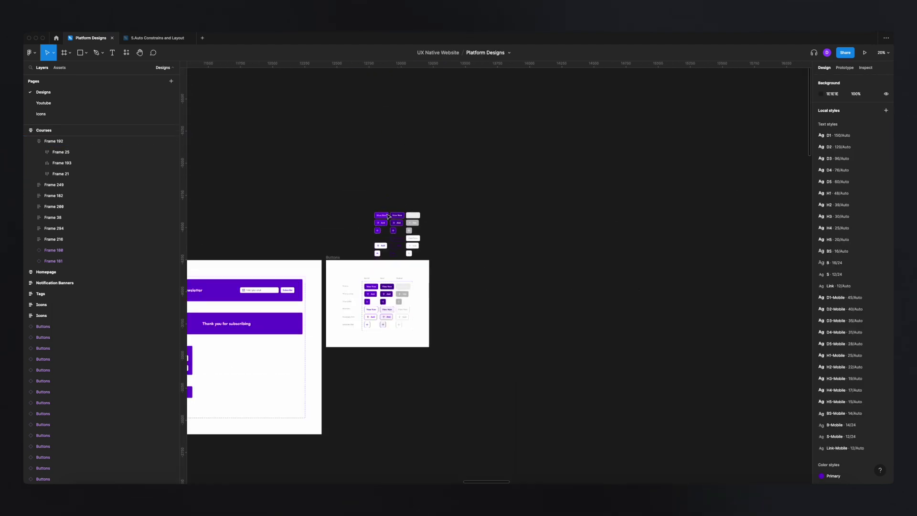
{"action": "left_click", "coordinate": [399, 229]}
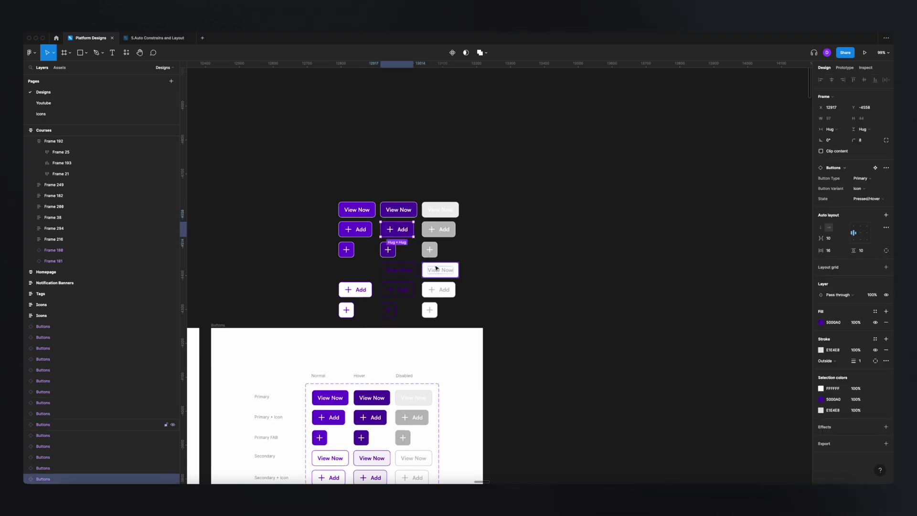
{"action": "scroll", "coordinate": [399, 228], "scroll_direction": "down", "scroll_amount": 5}
{"action": "scroll", "coordinate": [477, 307], "scroll_direction": "down", "scroll_amount": 5}
{"action": "scroll", "coordinate": [440, 298], "scroll_direction": "up", "scroll_amount": 3}
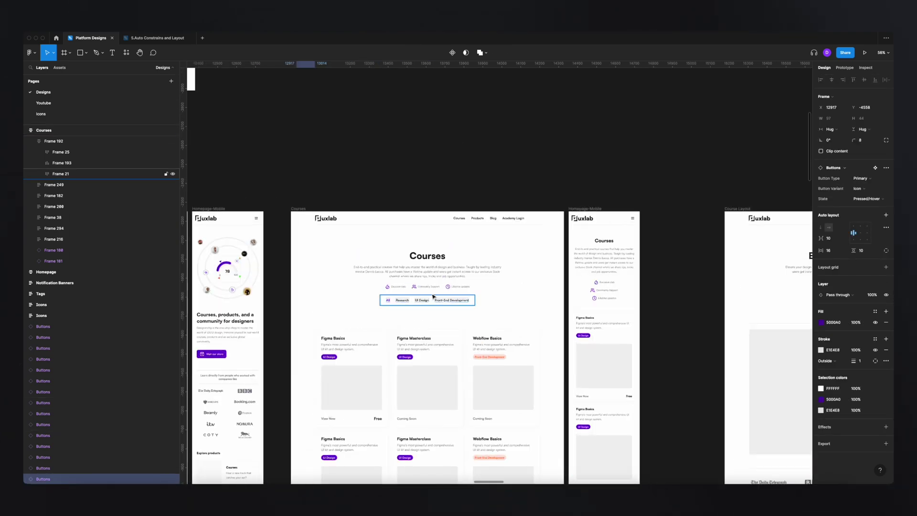
{"action": "left_click", "coordinate": [450, 301]}
{"action": "key", "text": "ctrl+v"}
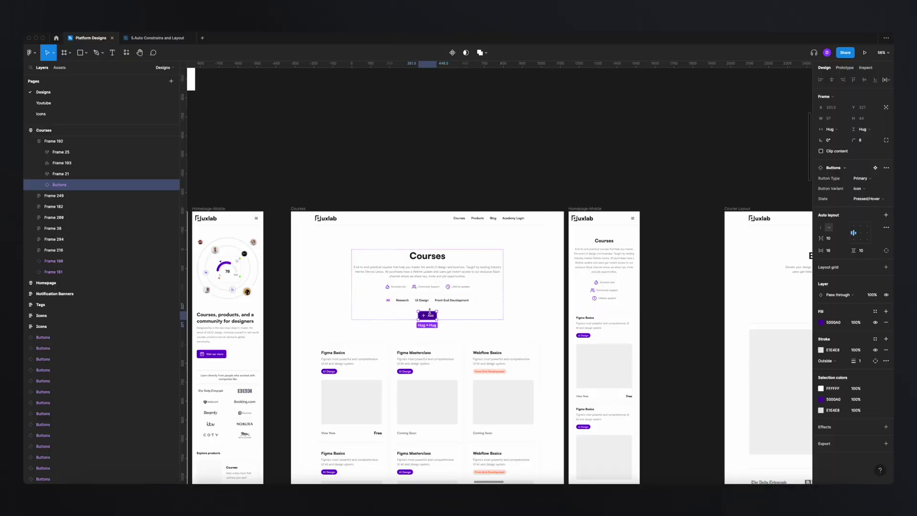
{"action": "left_click", "coordinate": [348, 188]}
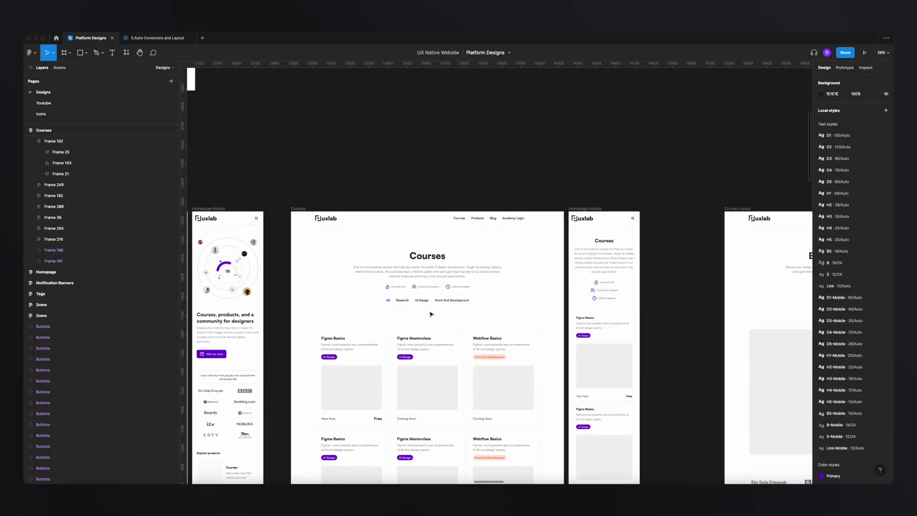
Copy the default primary View Now variant from the Buttons component set into the Courses page's header section
{"action": "scroll", "coordinate": [345, 179], "scroll_direction": "down", "scroll_amount": 3}
{"action": "scroll", "coordinate": [344, 180], "scroll_direction": "up", "scroll_amount": 10}
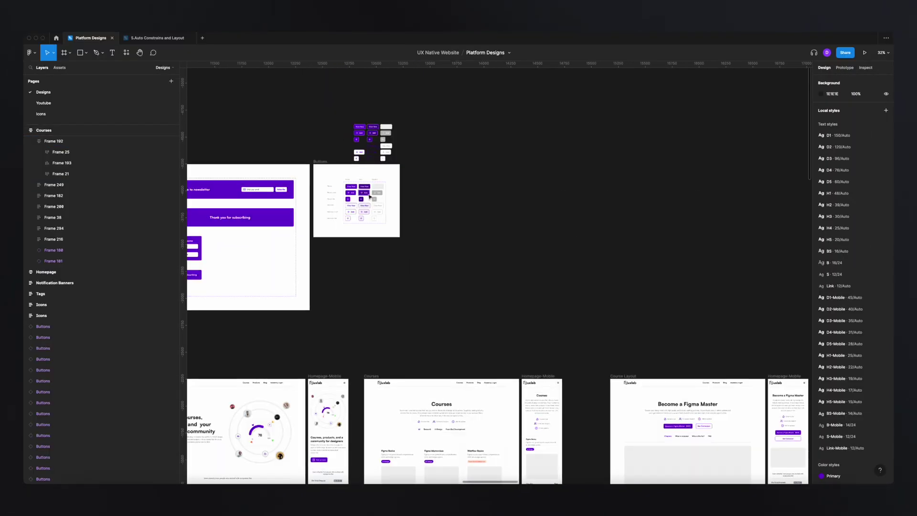
{"action": "scroll", "coordinate": [354, 200], "scroll_direction": "up", "scroll_amount": 6}
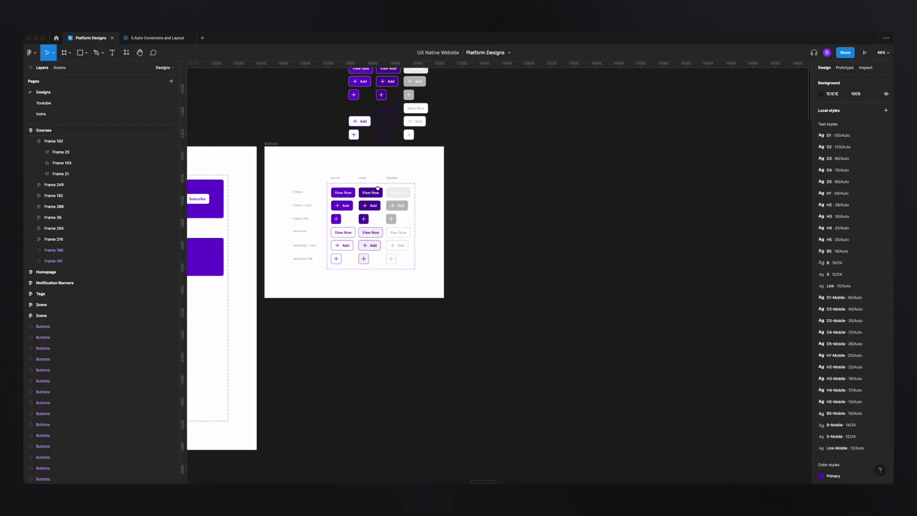
{"action": "scroll", "coordinate": [372, 321], "scroll_direction": "down", "scroll_amount": 5}
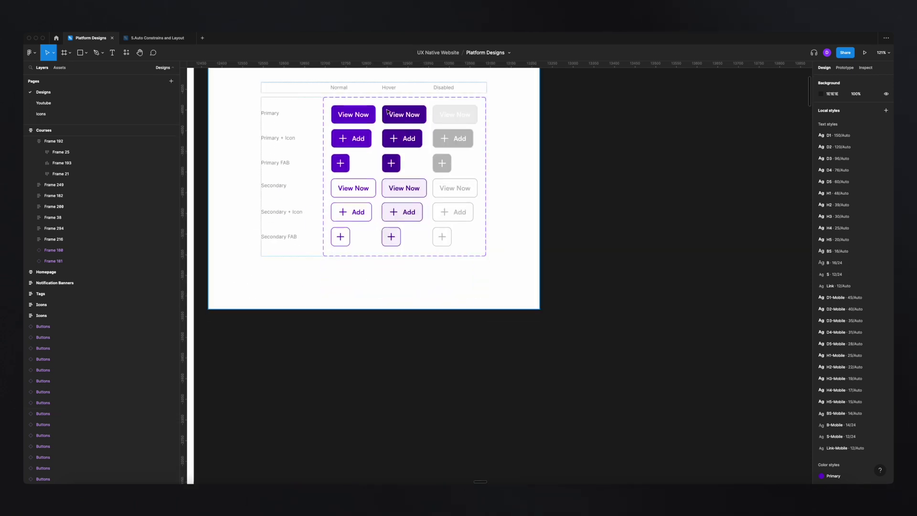
{"action": "scroll", "coordinate": [366, 175], "scroll_direction": "up", "scroll_amount": 2}
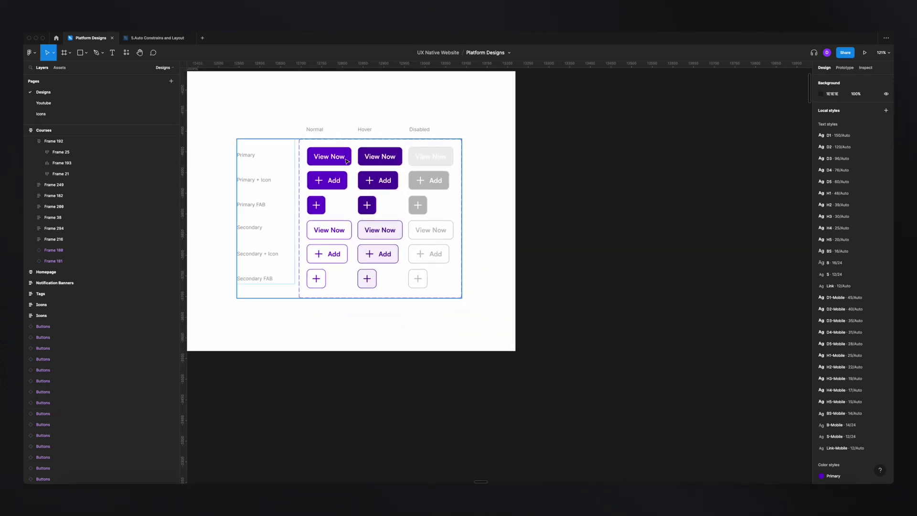
{"action": "left_click", "coordinate": [346, 161]}
{"action": "left_click", "coordinate": [347, 161]}
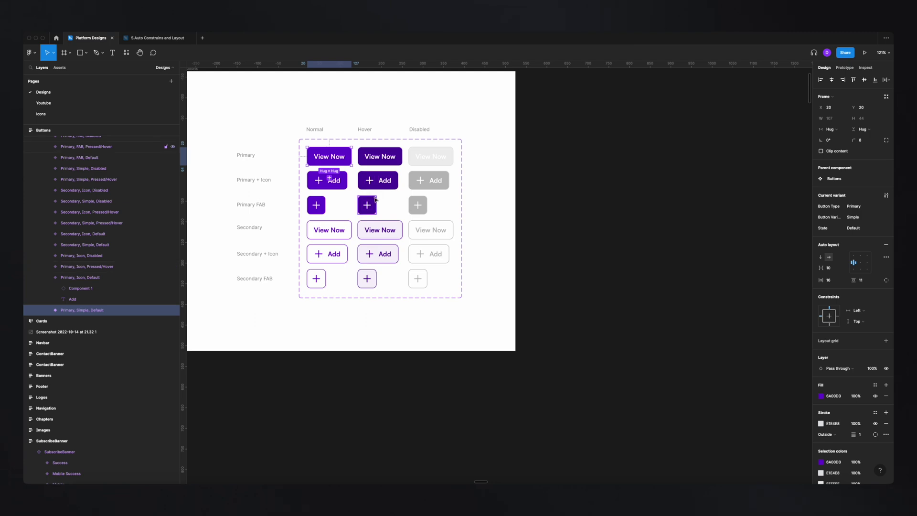
{"action": "scroll", "coordinate": [374, 199], "scroll_direction": "down", "scroll_amount": 5}
{"action": "scroll", "coordinate": [505, 313], "scroll_direction": "down", "scroll_amount": 5}
{"action": "scroll", "coordinate": [267, 180], "scroll_direction": "up", "scroll_amount": 3}
{"action": "left_click", "coordinate": [268, 179]}
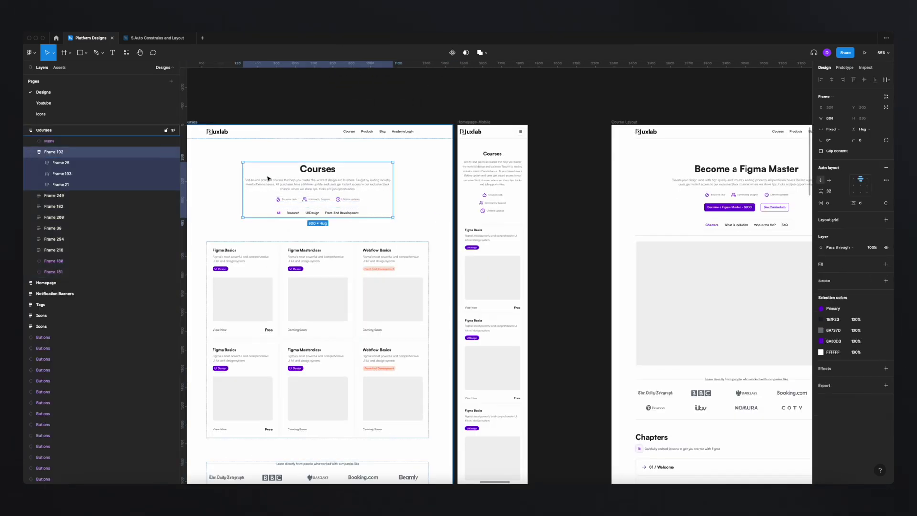
{"action": "key", "text": "ctrl+v"}
{"action": "scroll", "coordinate": [329, 229], "scroll_direction": "up", "scroll_amount": 5}
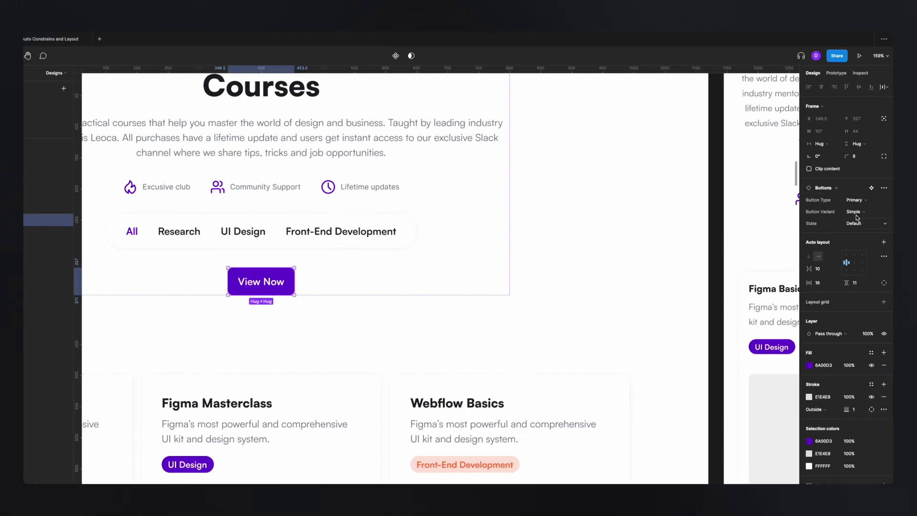
Set the pasted button's Button Type to Secondary and switch its Button Variant to Icon, followed by FAB
{"action": "left_click", "coordinate": [870, 204]}
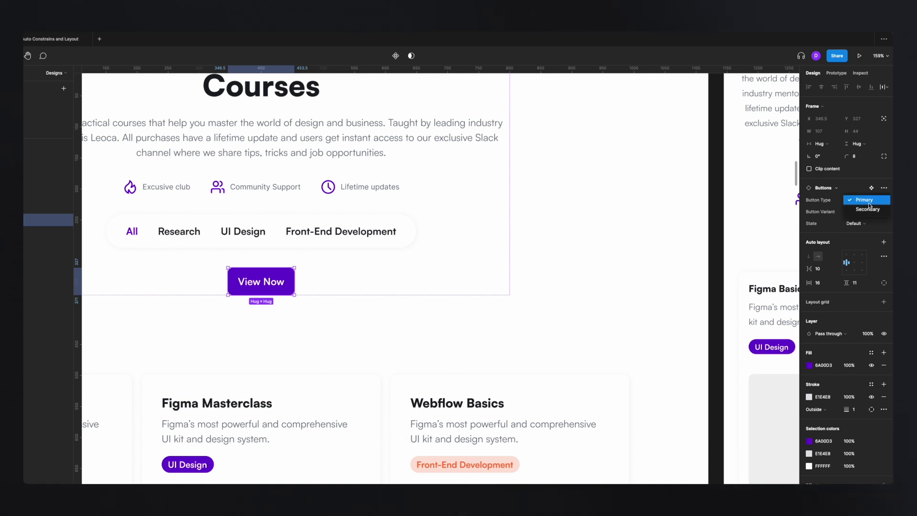
{"action": "left_click", "coordinate": [865, 212]}
{"action": "left_click", "coordinate": [863, 216]}
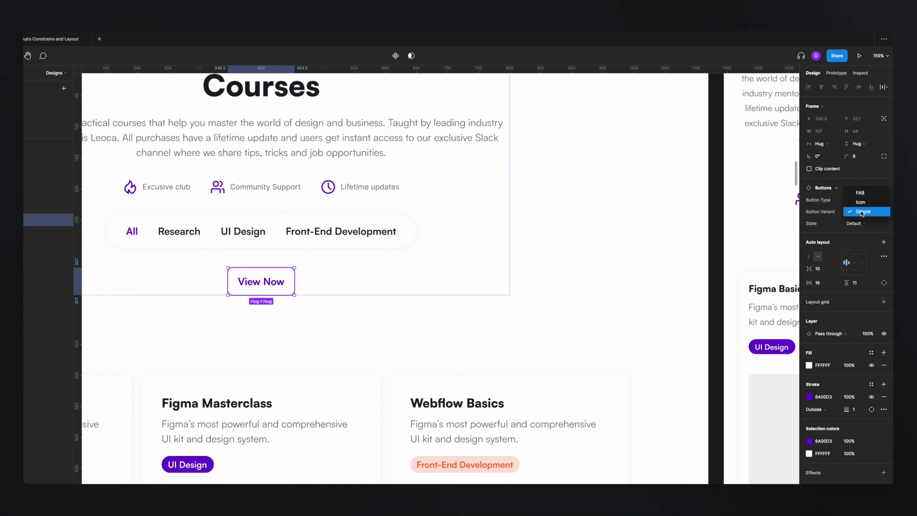
{"action": "left_click", "coordinate": [830, 223]}
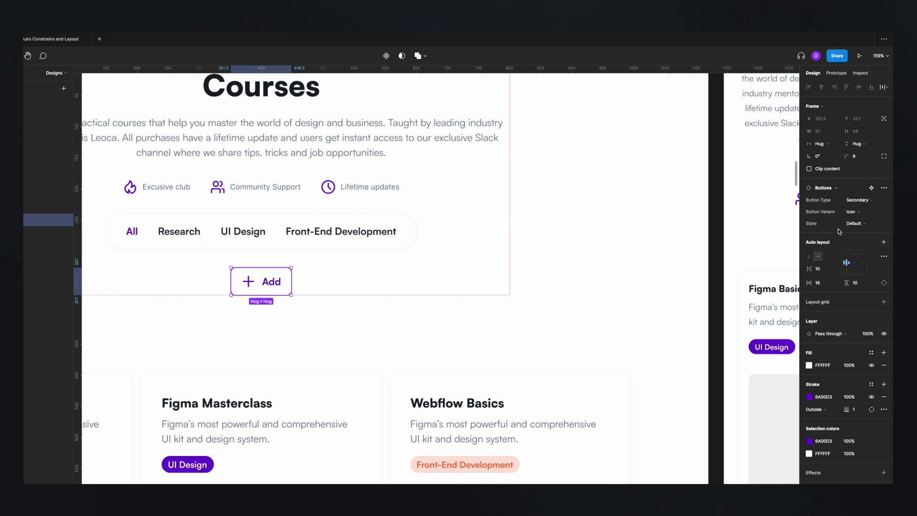
{"action": "left_click", "coordinate": [852, 213]}
{"action": "left_click", "coordinate": [814, 204]}
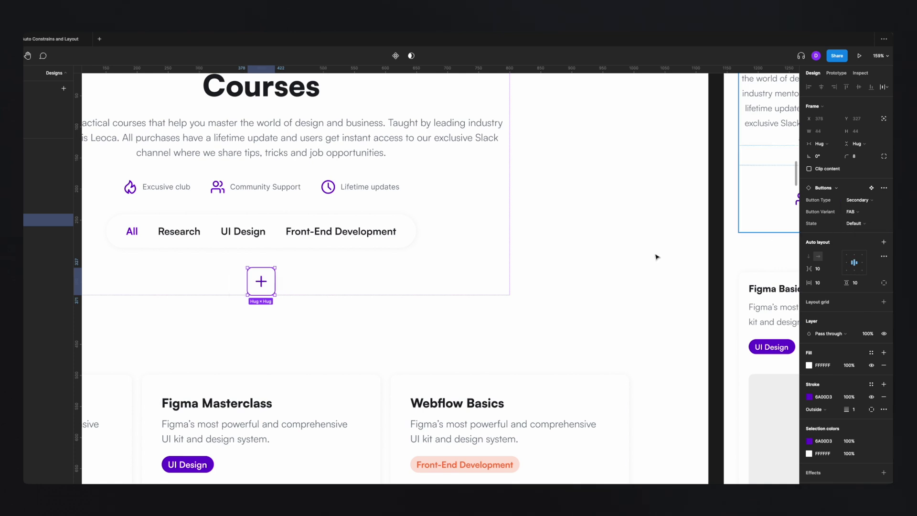
Set the button to Primary, switch its State through Disabled, Pressed/Hover and Default, and remove the instance from the Courses header section
{"action": "left_click", "coordinate": [857, 200]}
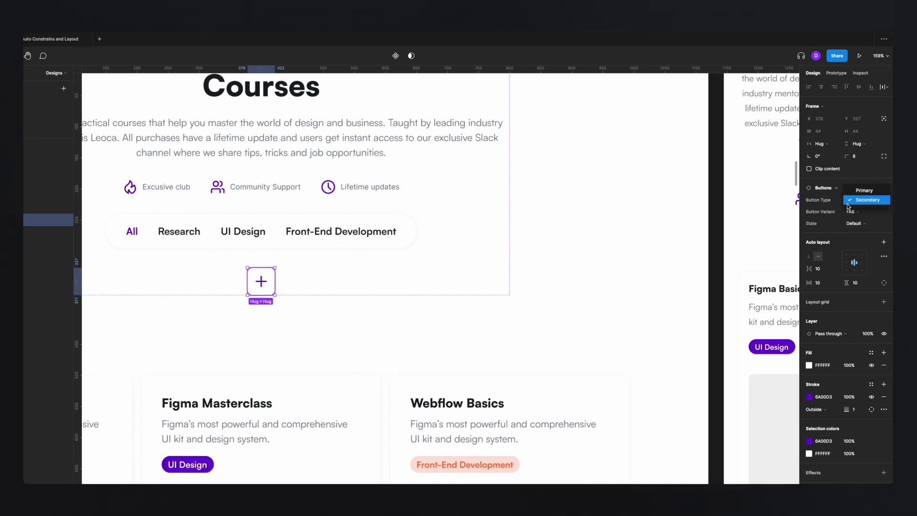
{"action": "left_click", "coordinate": [861, 191]}
{"action": "left_click", "coordinate": [855, 224]}
{"action": "left_click", "coordinate": [860, 233]}
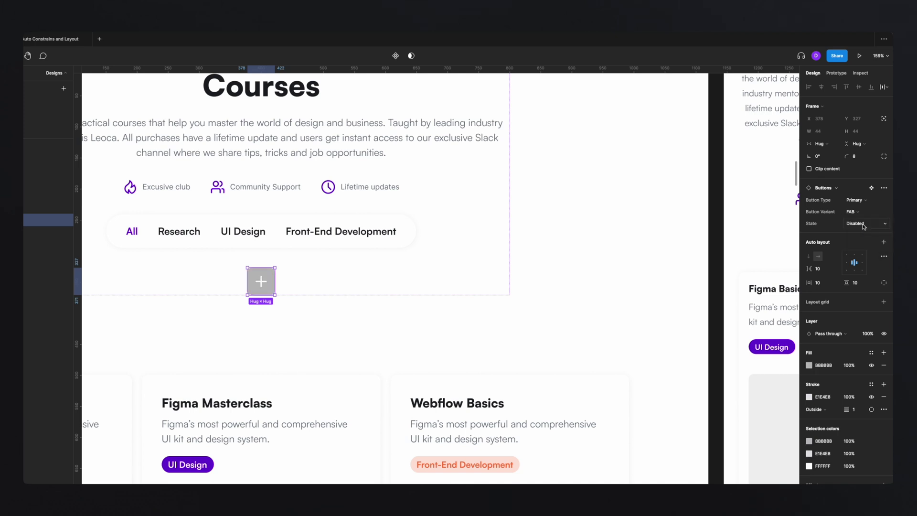
{"action": "left_click", "coordinate": [862, 223]}
{"action": "left_click", "coordinate": [865, 233]}
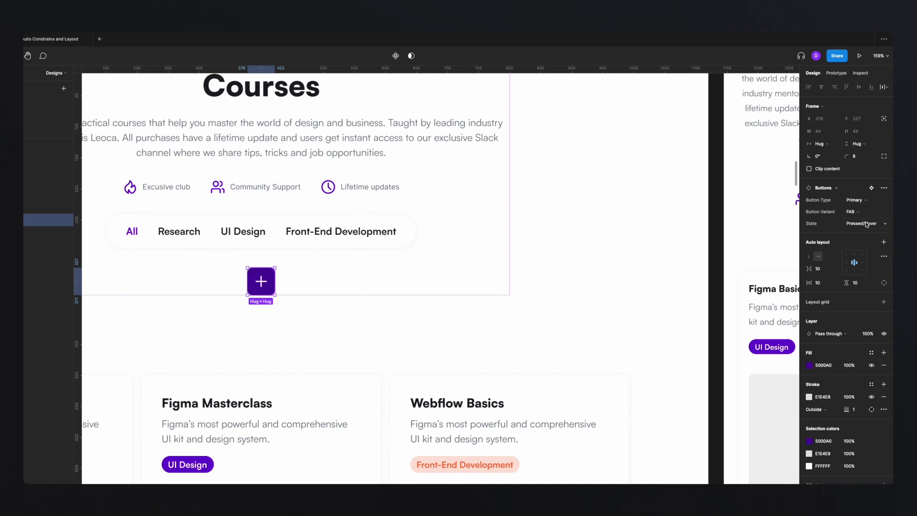
{"action": "left_click", "coordinate": [866, 224]}
{"action": "left_click", "coordinate": [870, 206]}
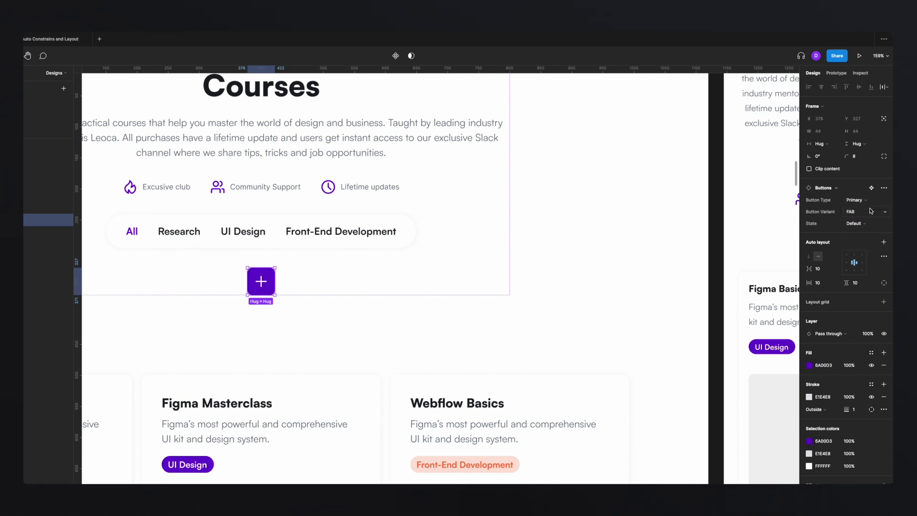
{"action": "left_click", "coordinate": [872, 201]}
{"action": "left_click", "coordinate": [871, 203]}
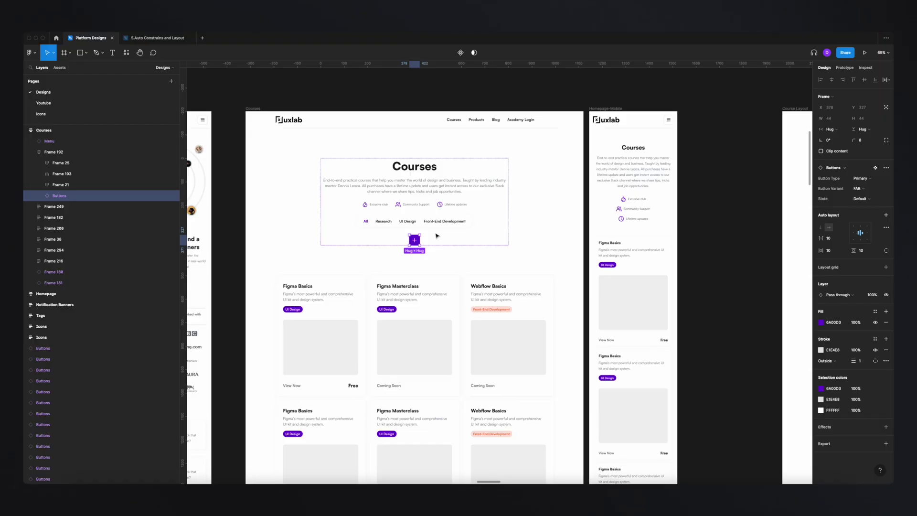
{"action": "key", "text": "Escape"}
Inspect the variant layer names in the Buttons component set, selecting the Primary, Simple, Default variant
{"action": "scroll", "coordinate": [357, 213], "scroll_direction": "up", "scroll_amount": 5}
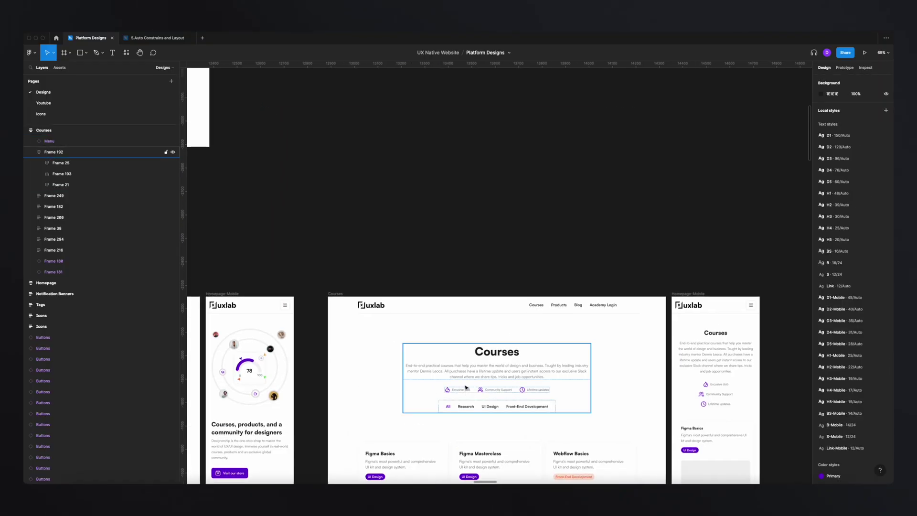
{"action": "scroll", "coordinate": [357, 212], "scroll_direction": "up", "scroll_amount": 3}
{"action": "scroll", "coordinate": [358, 213], "scroll_direction": "down", "scroll_amount": 10}
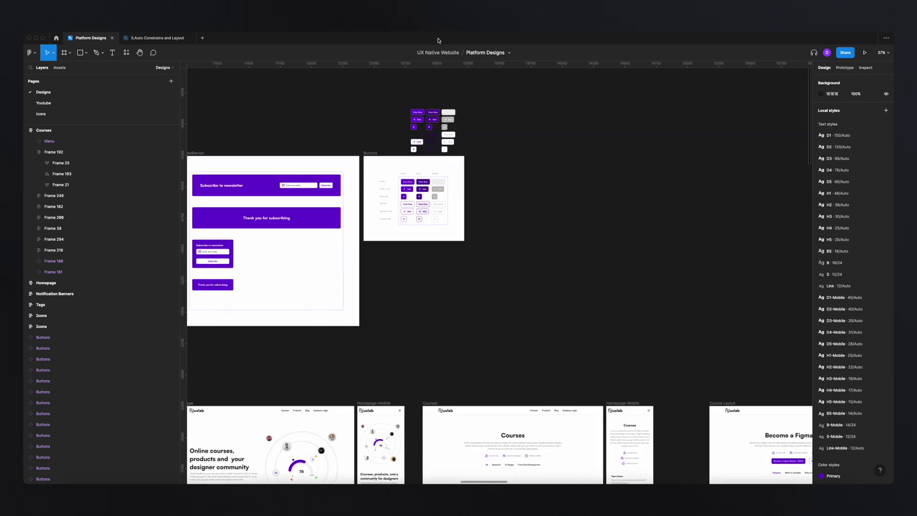
{"action": "scroll", "coordinate": [456, 165], "scroll_direction": "up", "scroll_amount": 2}
{"action": "scroll", "coordinate": [456, 166], "scroll_direction": "up", "scroll_amount": 8}
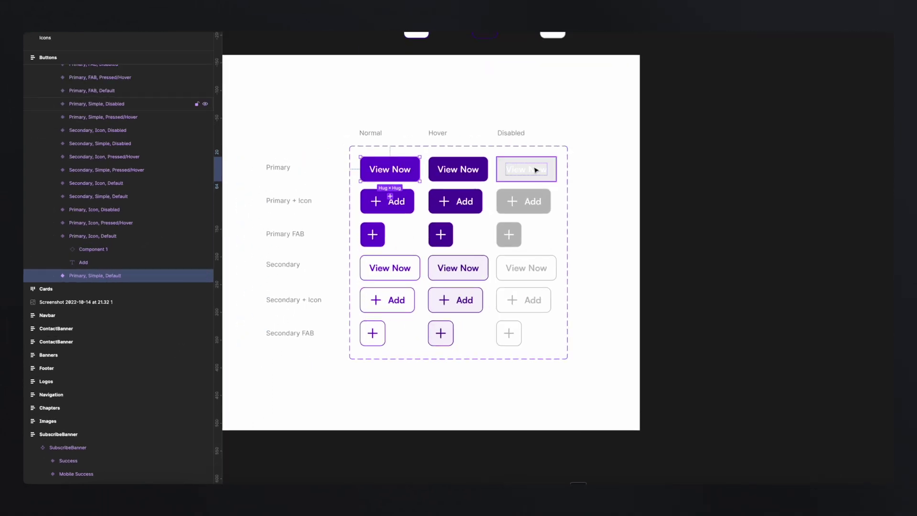
{"action": "double_click", "coordinate": [82, 277]}
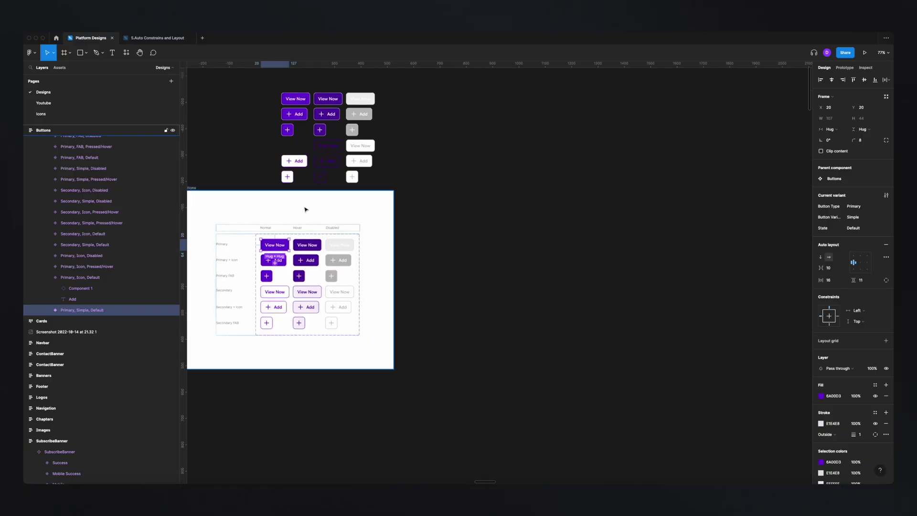
Duplicate the Buttons frame onto the empty canvas beside the original and delete the copy's contents
{"action": "left_click", "coordinate": [212, 191]}
{"action": "left_click_drag", "start_coordinate": [213, 191], "coordinate": [429, 191]}
{"action": "left_click", "coordinate": [511, 234]}
{"action": "key", "text": "Delete"}
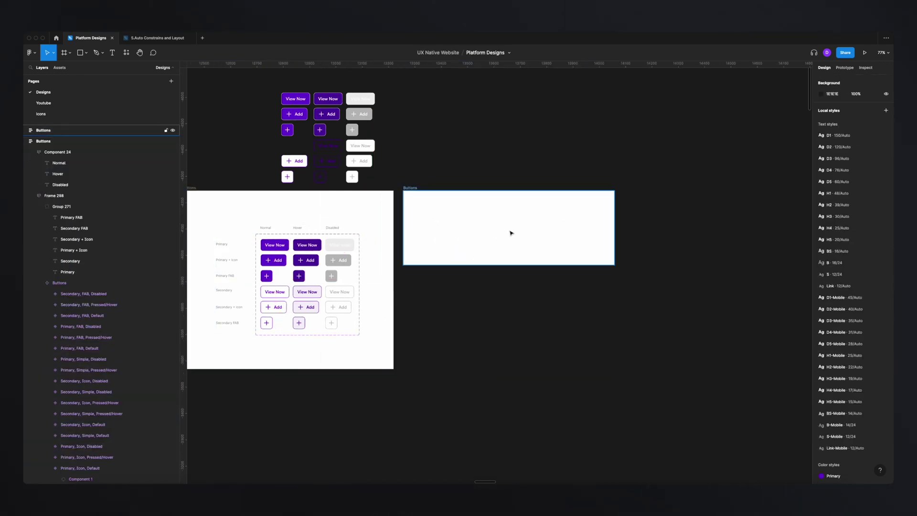
{"action": "key", "text": "Escape"}
Move the six primary View Now and Add button instances from the canvas into the empty Buttons frame
{"action": "left_click", "coordinate": [302, 101]}
{"action": "left_click", "coordinate": [327, 101], "text": "shift"}
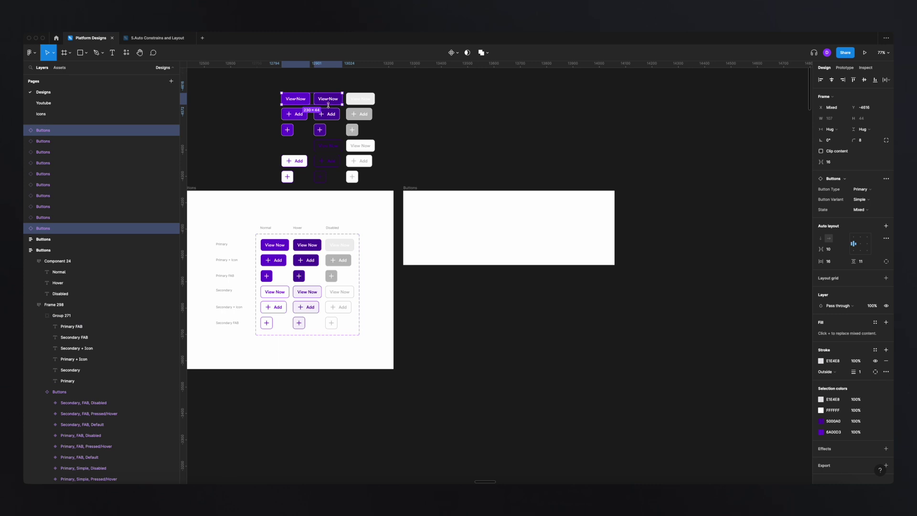
{"action": "left_click", "coordinate": [362, 100], "text": "shift"}
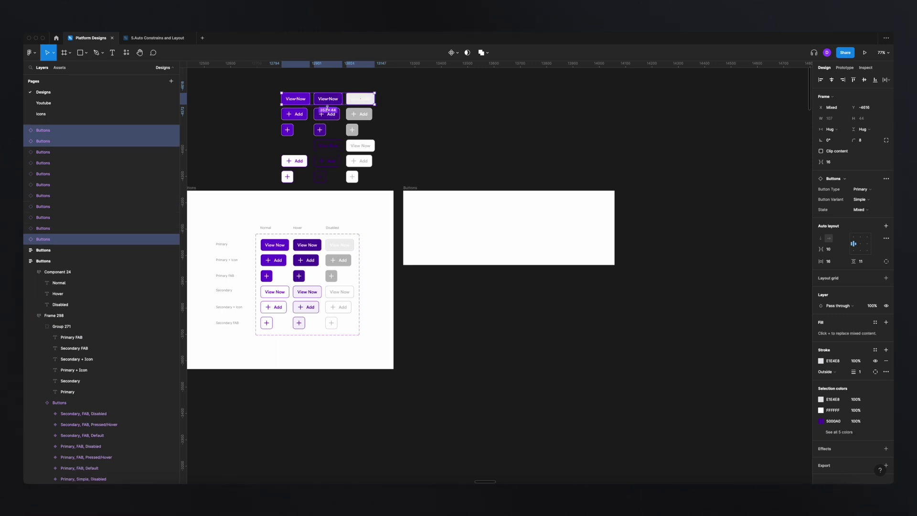
{"action": "left_click", "coordinate": [298, 114], "text": "shift"}
{"action": "left_click", "coordinate": [329, 114], "text": "shift"}
{"action": "left_click", "coordinate": [359, 114], "text": "shift"}
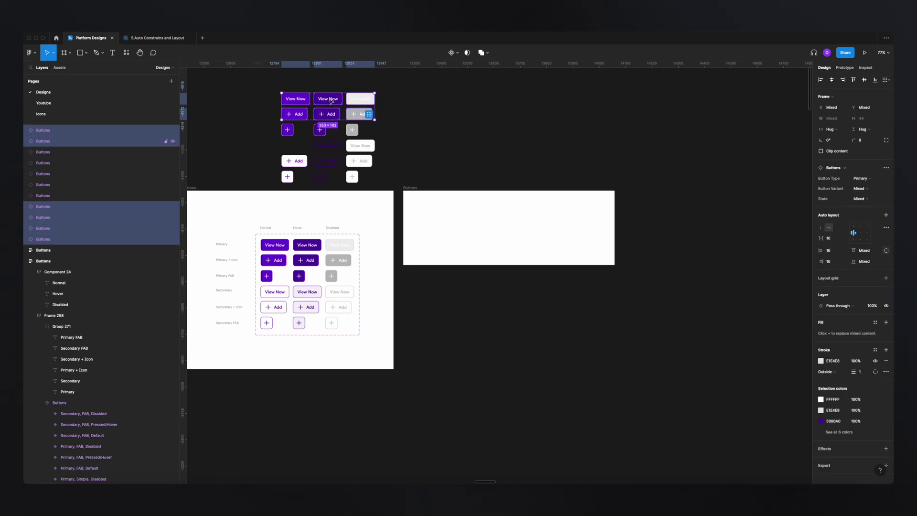
{"action": "left_click_drag", "start_coordinate": [329, 99], "coordinate": [513, 242]}
{"action": "scroll", "coordinate": [495, 243], "scroll_direction": "down", "scroll_amount": 3}
{"action": "scroll", "coordinate": [495, 244], "scroll_direction": "up", "scroll_amount": 5}
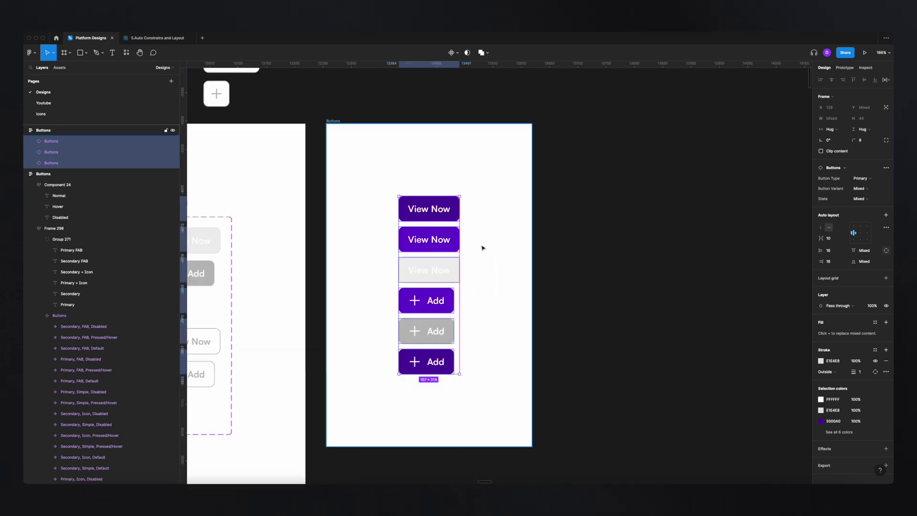
Select all six View Now and Add buttons in the new Buttons frame and detach them from their component
{"action": "left_click", "coordinate": [479, 231]}
{"action": "left_click_drag", "start_coordinate": [477, 207], "coordinate": [456, 209]}
{"action": "left_click", "coordinate": [456, 209]}
{"action": "left_click", "coordinate": [444, 239], "text": "shift"}
{"action": "left_click", "coordinate": [447, 269], "text": "shift"}
{"action": "left_click", "coordinate": [435, 300], "text": "shift"}
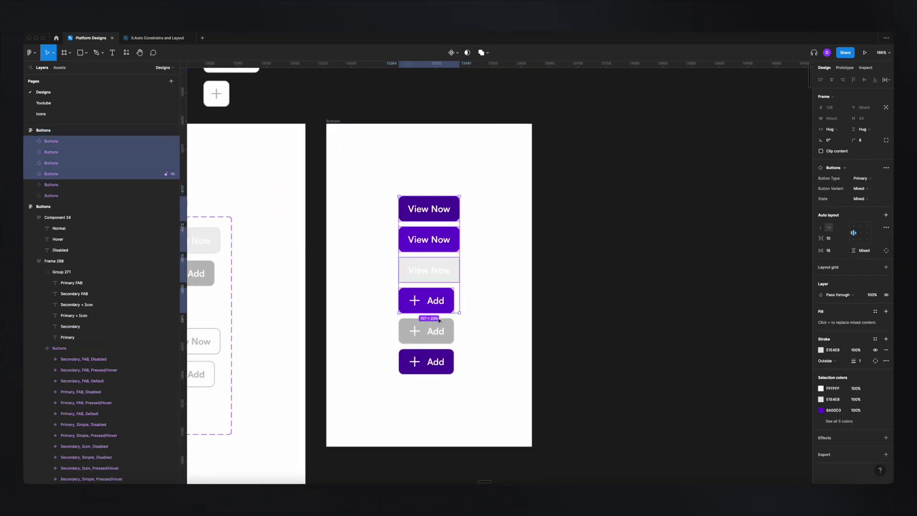
{"action": "left_click", "coordinate": [435, 331], "text": "shift"}
{"action": "left_click", "coordinate": [435, 361], "text": "shift"}
{"action": "right_click", "coordinate": [447, 234]}
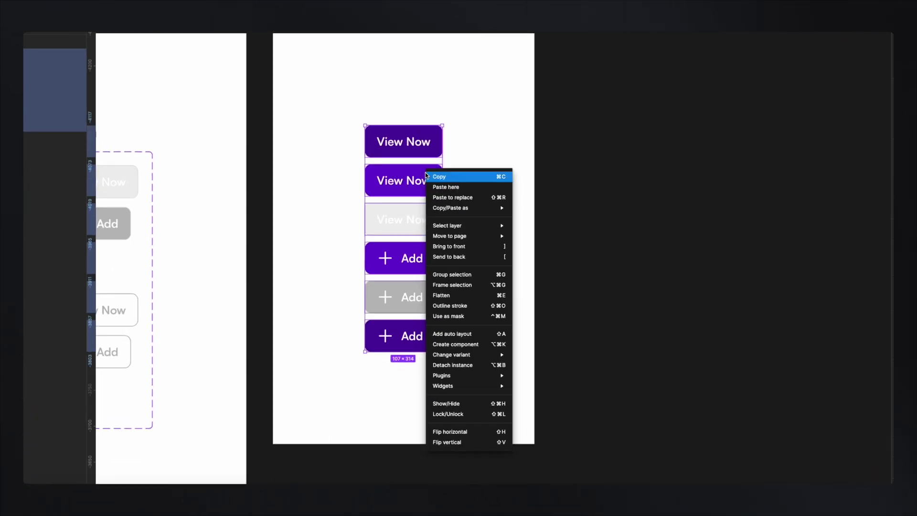
{"action": "left_click", "coordinate": [445, 366]}
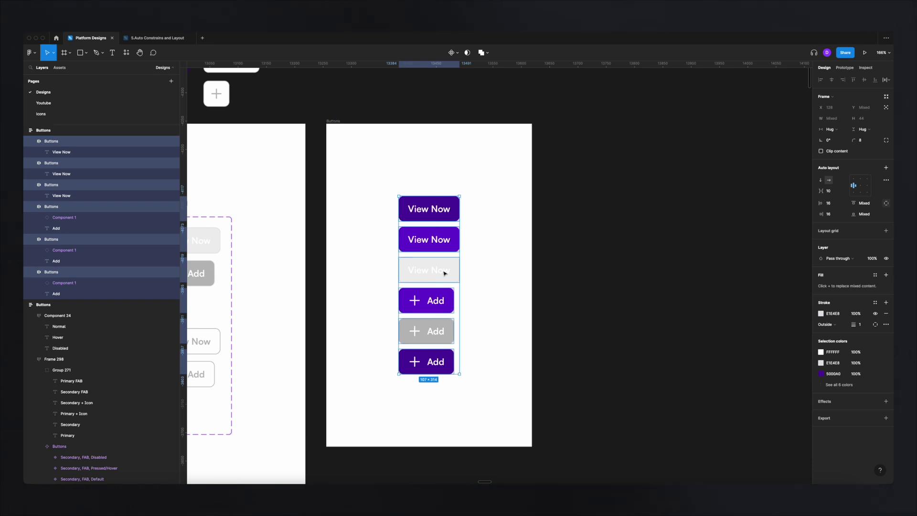
Turn each of the three detached View Now buttons into its own component
{"action": "left_click", "coordinate": [438, 210]}
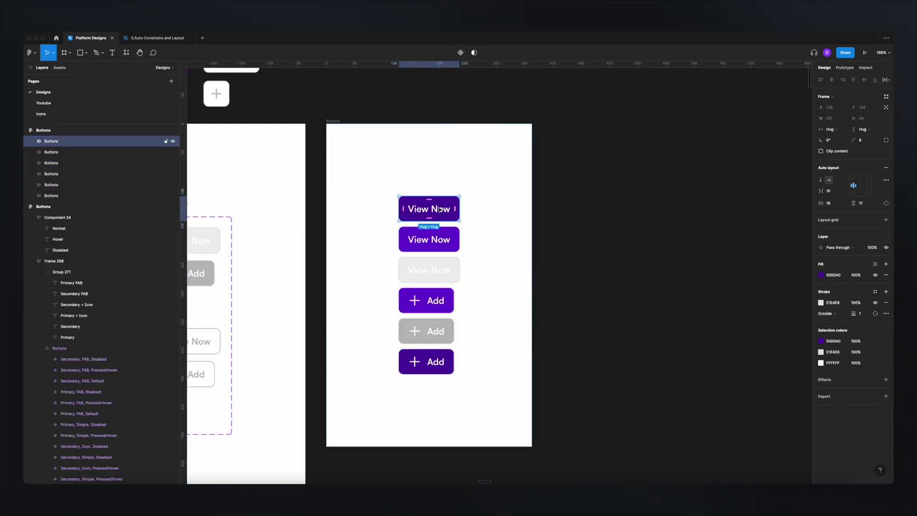
{"action": "key", "text": "ctrl+alt+k"}
{"action": "left_click", "coordinate": [112, 152]}
{"action": "key", "text": "ctrl+alt+k"}
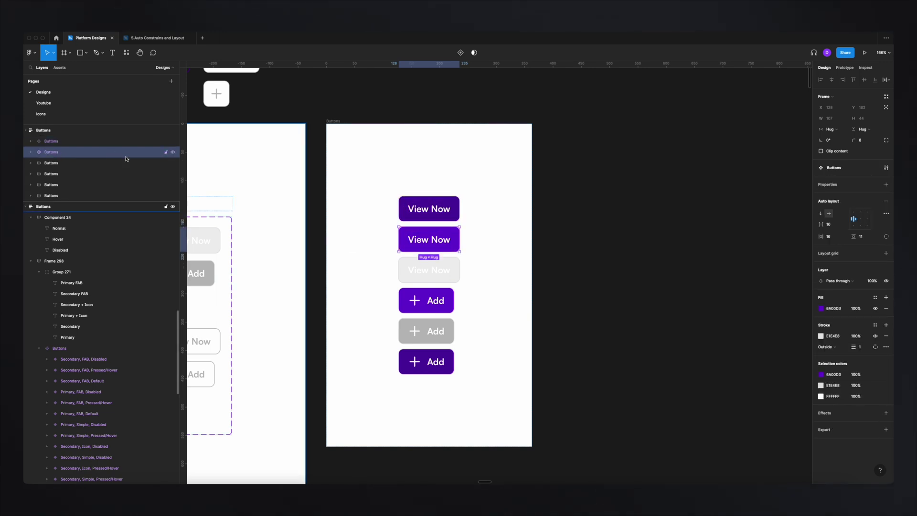
{"action": "left_click", "coordinate": [414, 273]}
{"action": "right_click", "coordinate": [415, 273]}
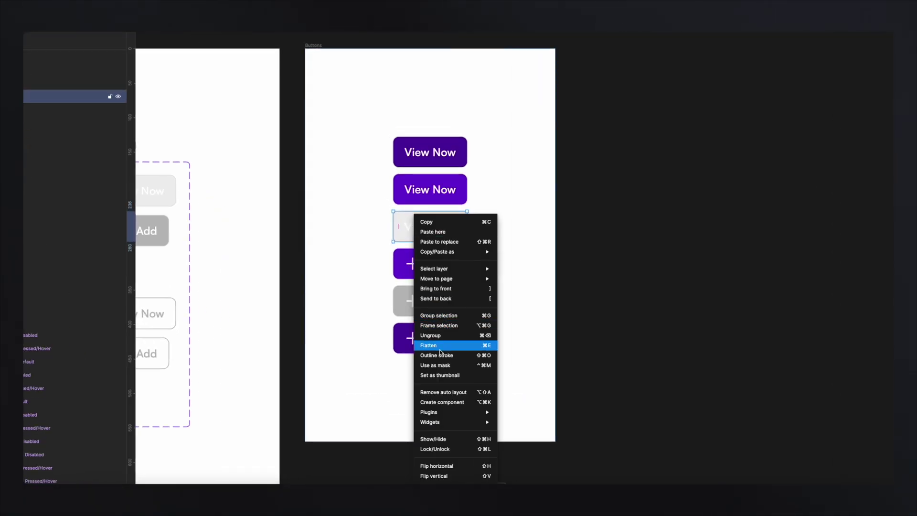
{"action": "left_click", "coordinate": [442, 401]}
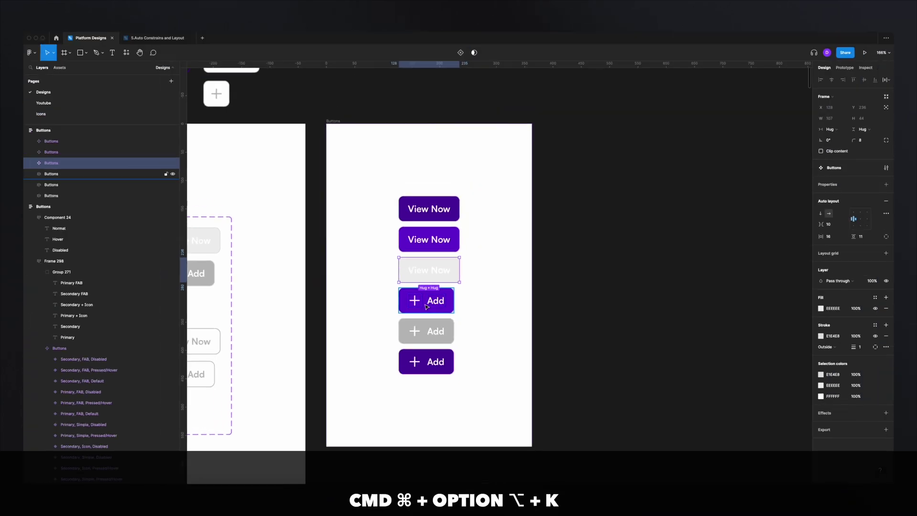
Turn each of the three detached Add buttons into its own component
{"action": "left_click", "coordinate": [426, 270]}
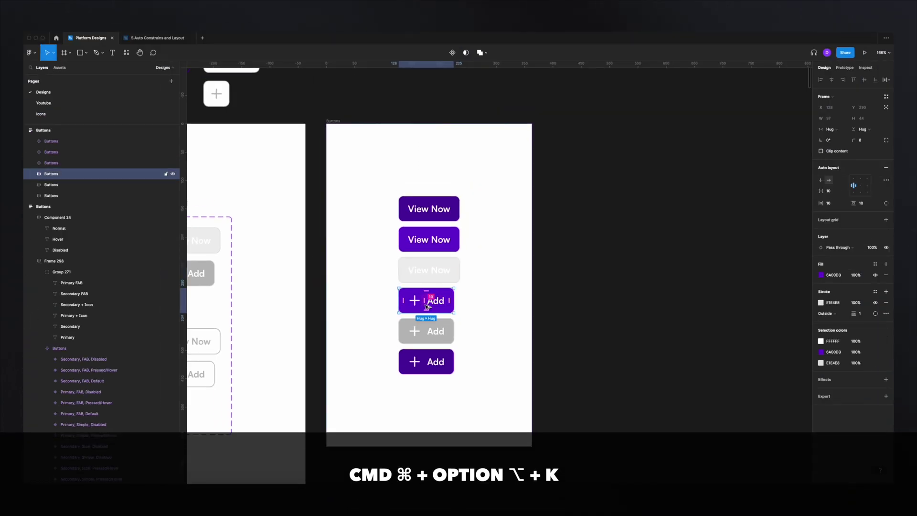
{"action": "key", "text": "super+alt+k"}
{"action": "left_click", "coordinate": [418, 337]}
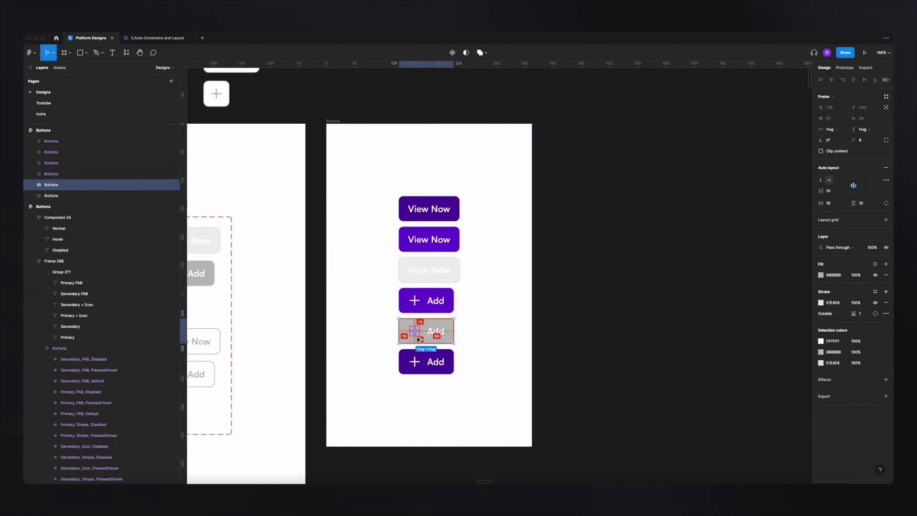
{"action": "key", "text": "super+alt+k"}
{"action": "left_click", "coordinate": [418, 353]}
{"action": "key", "text": "super+alt+k"}
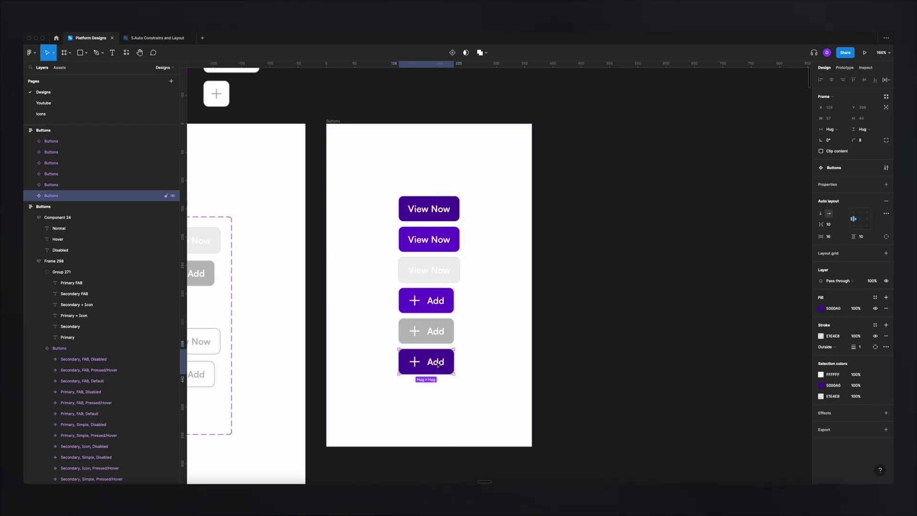
Select all six button components in the new frame and combine them as variants
{"action": "left_click_drag", "start_coordinate": [474, 184], "coordinate": [491, 158]}
{"action": "left_click", "coordinate": [431, 178]}
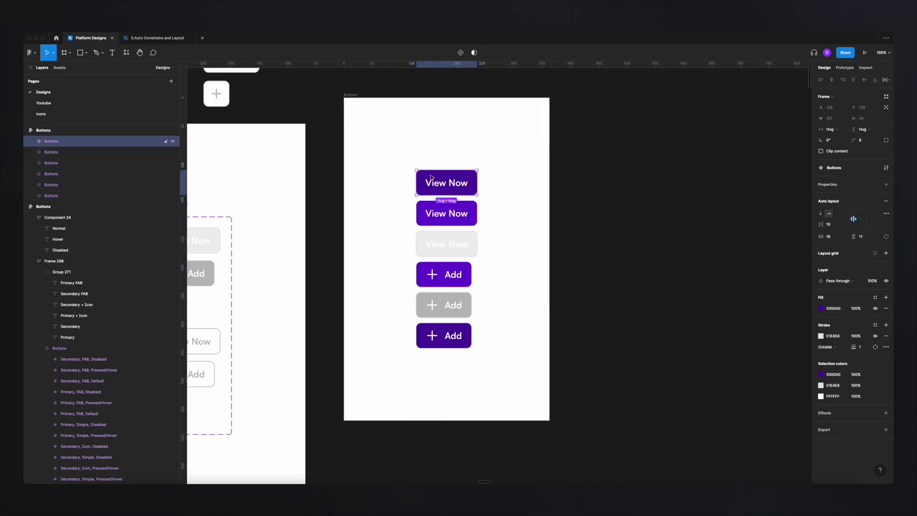
{"action": "left_click", "coordinate": [64, 196], "text": "shift"}
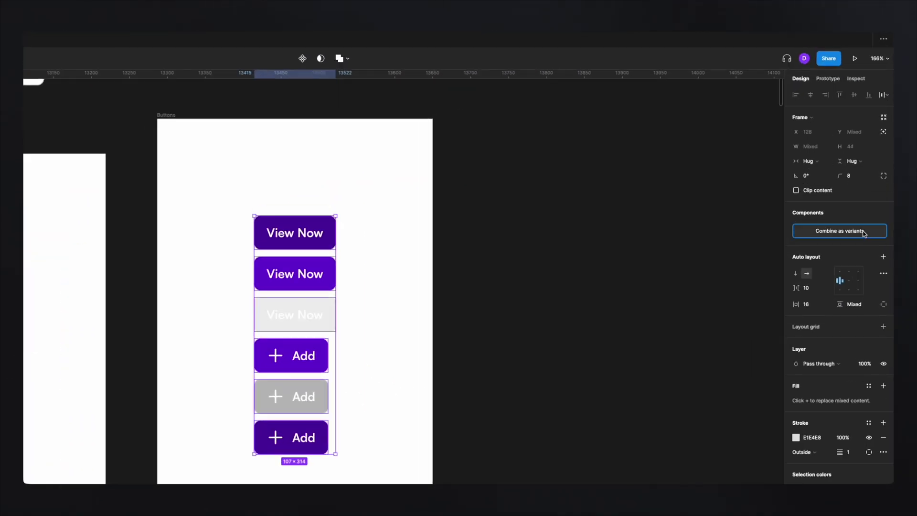
{"action": "left_click", "coordinate": [870, 182]}
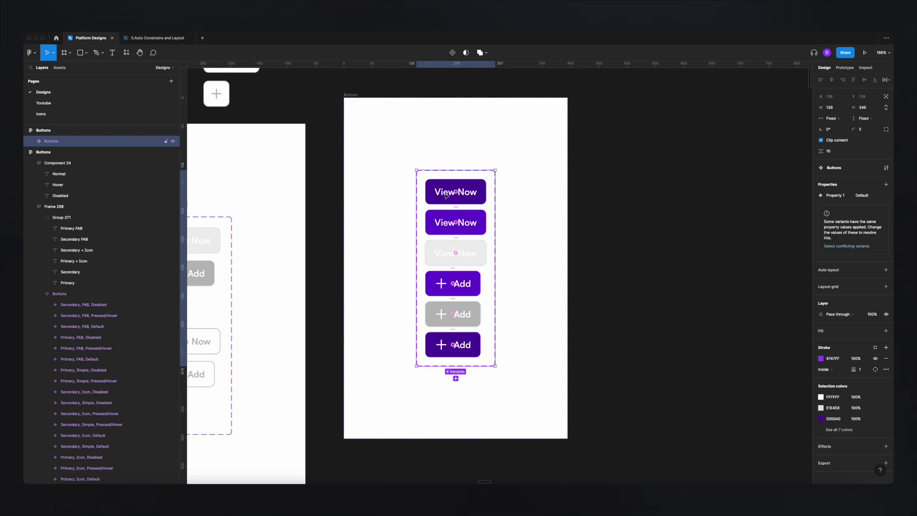
Go through the six variants in the new set and check the Property 1 value of each
{"action": "left_click", "coordinate": [440, 191]}
{"action": "left_click", "coordinate": [440, 222]}
{"action": "left_click", "coordinate": [440, 252]}
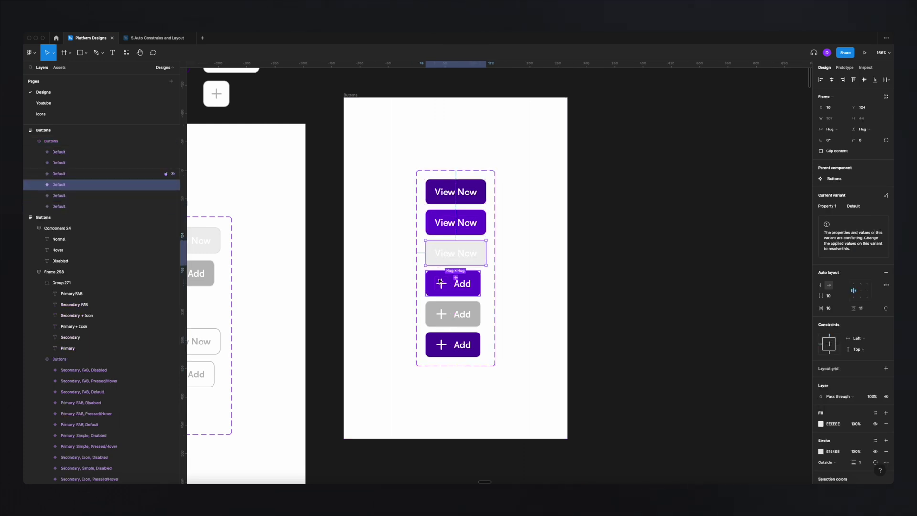
{"action": "left_click", "coordinate": [440, 283]}
{"action": "left_click", "coordinate": [440, 315]}
{"action": "left_click", "coordinate": [440, 344]}
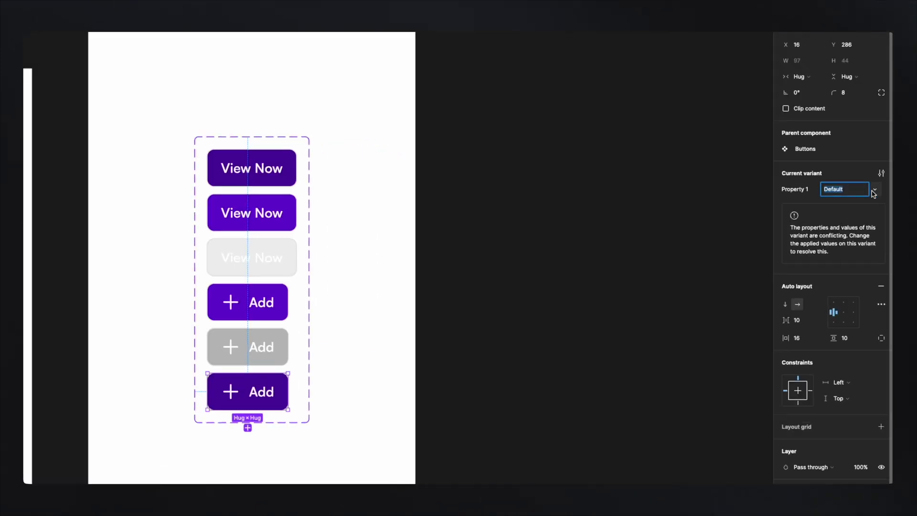
{"action": "left_click", "coordinate": [881, 209]}
{"action": "left_click", "coordinate": [844, 190]}
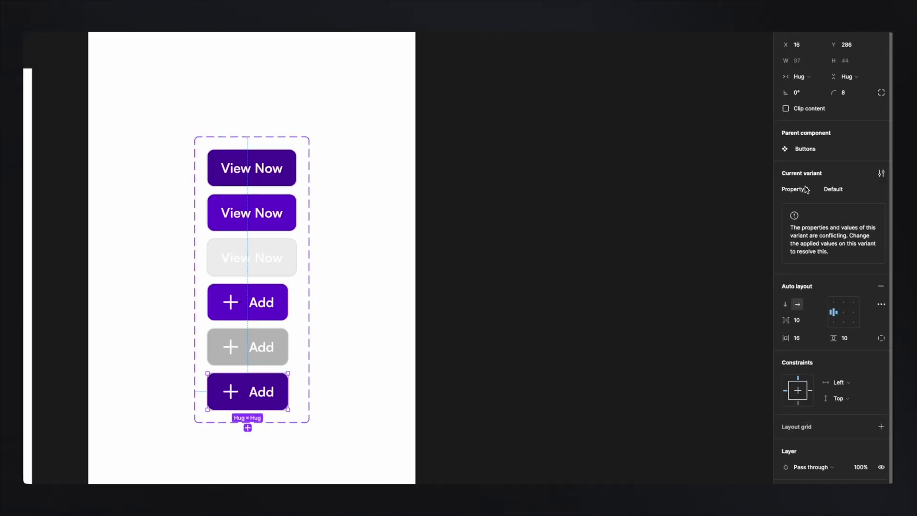
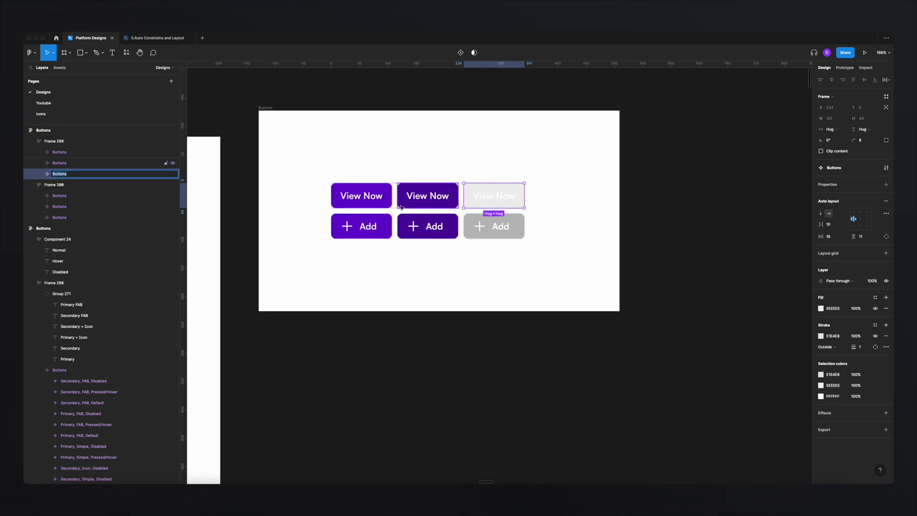
Rename the first View Now component in Frame 299 as Button Type=Normal
{"action": "left_click", "coordinate": [54, 153]}
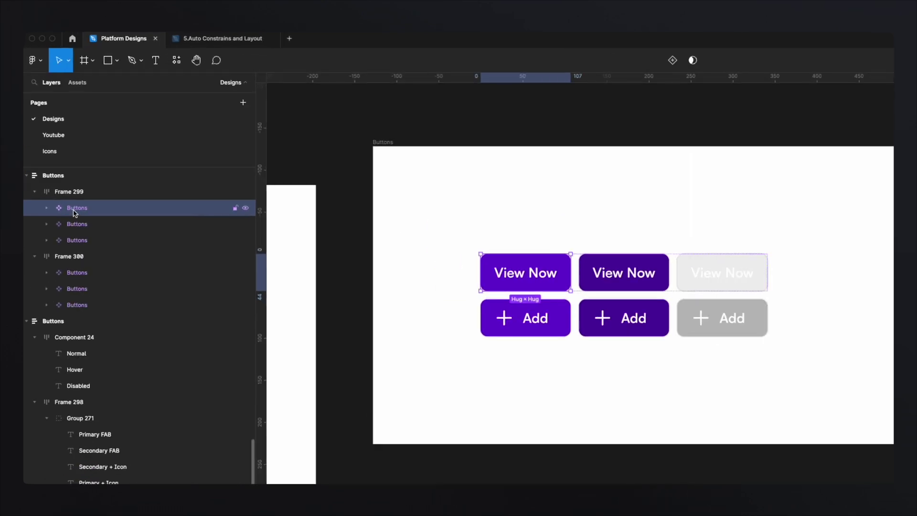
{"action": "double_click", "coordinate": [57, 155]}
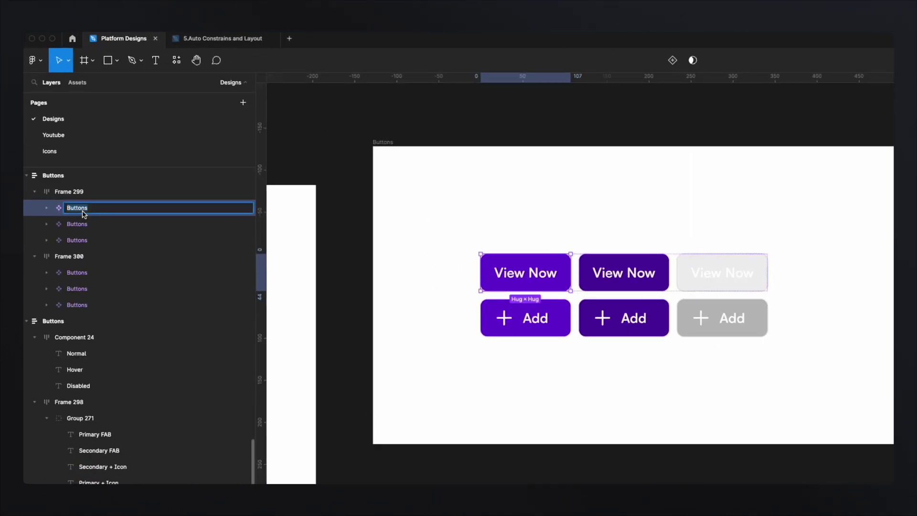
{"action": "type", "text": "B"}
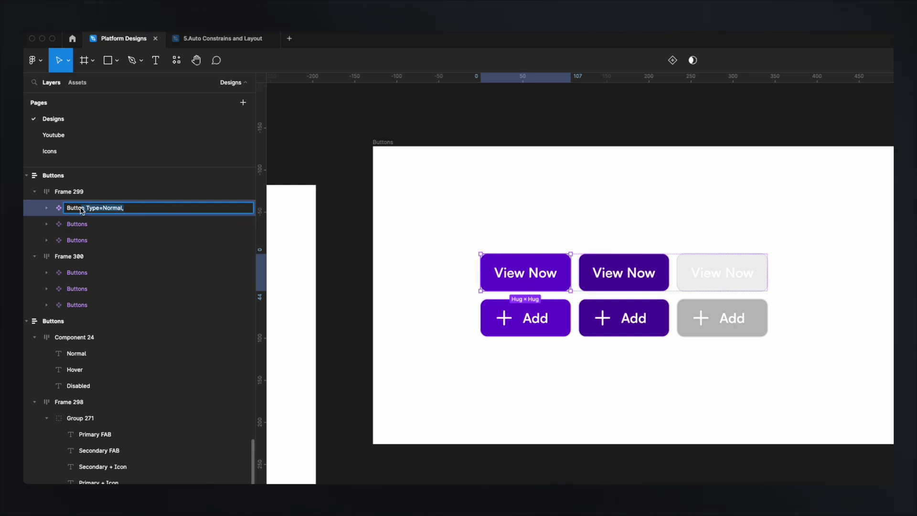
{"action": "key", "text": "BackSpace"}
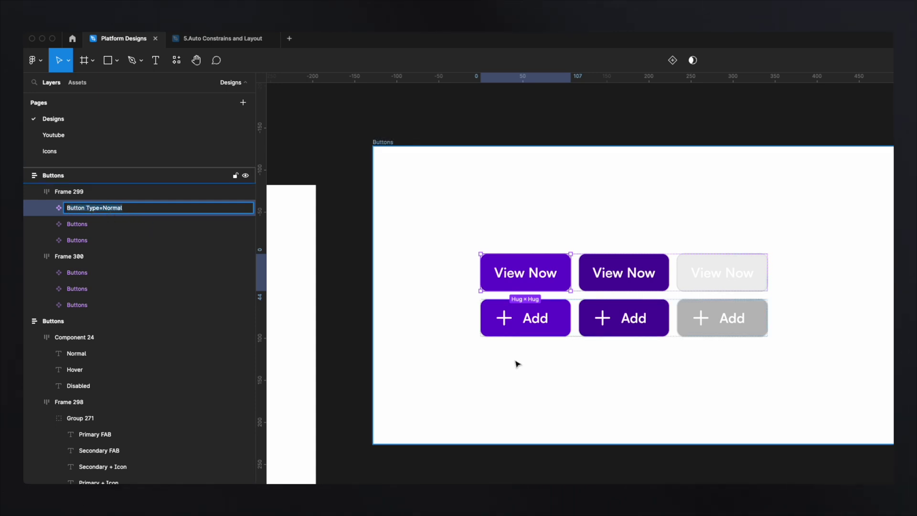
Rename the first Add component in Frame 300 as Button Type=Icon
{"action": "left_click", "coordinate": [535, 326]}
{"action": "left_click", "coordinate": [534, 326]}
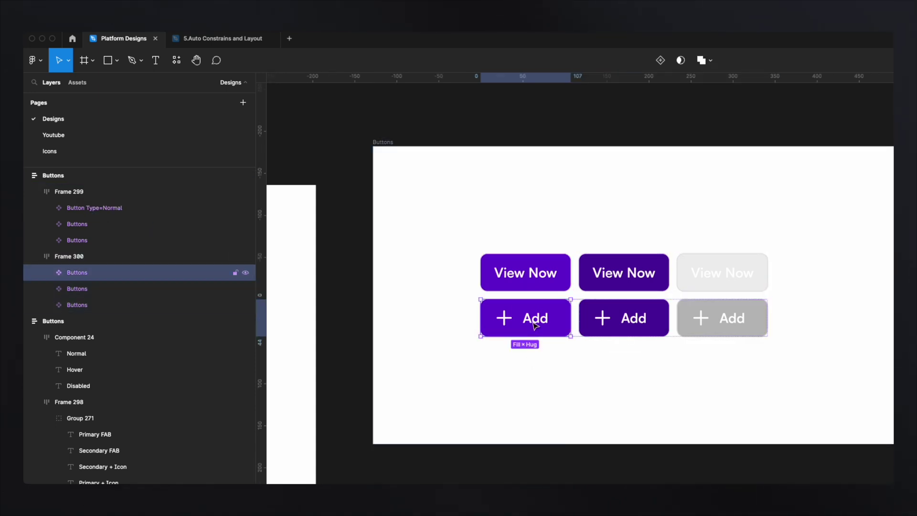
{"action": "double_click", "coordinate": [97, 273]}
{"action": "type", "text": "Button Type=Normal"}
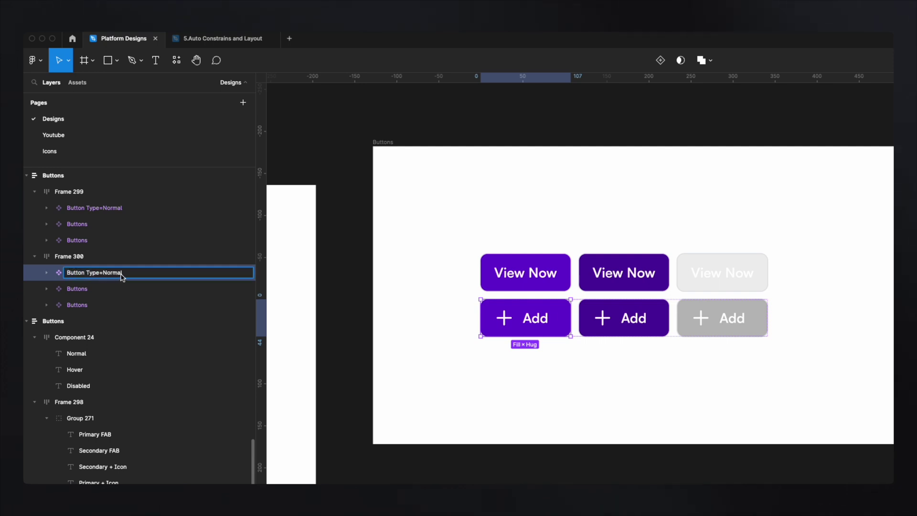
{"action": "double_click", "coordinate": [121, 276]}
{"action": "type", "text": "Icon"}
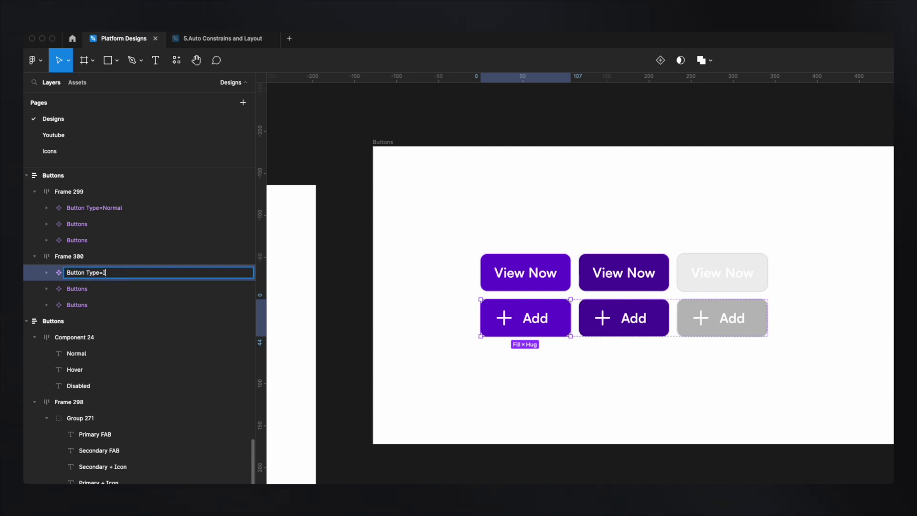
{"action": "left_click", "coordinate": [659, 219]}
Select the Button Type=Normal and Button Type=Icon components and combine them as variants
{"action": "left_click", "coordinate": [521, 279]}
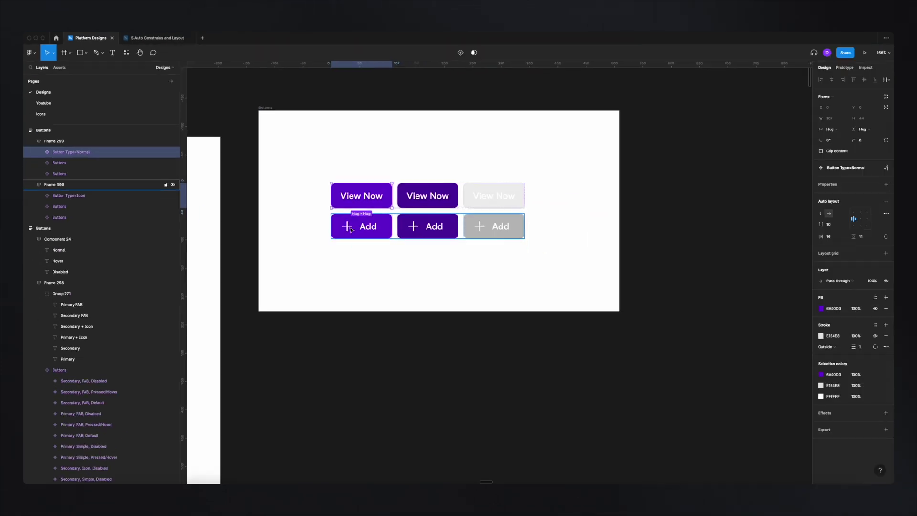
{"action": "left_click", "coordinate": [351, 229]}
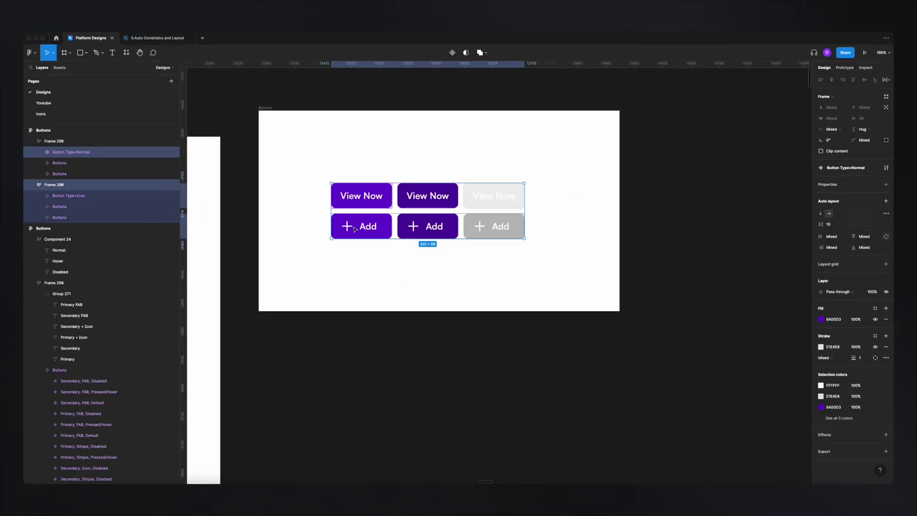
{"action": "left_click", "coordinate": [354, 230]}
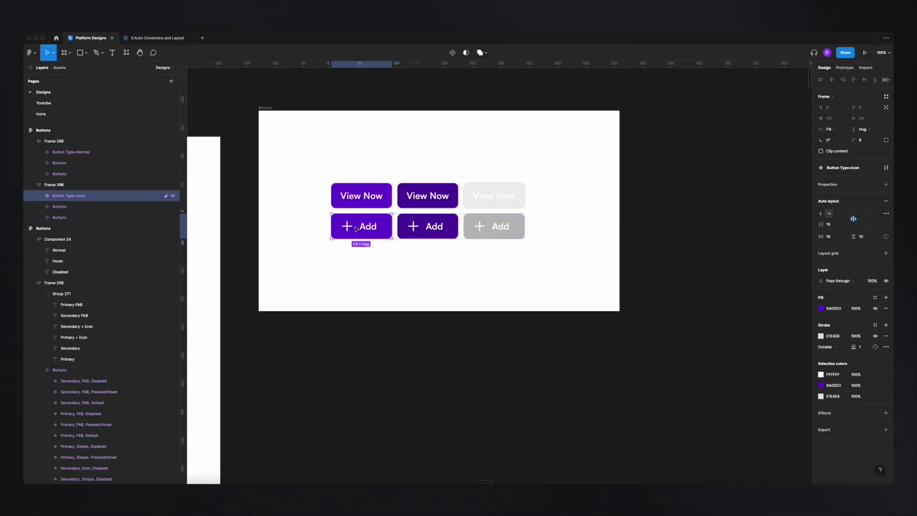
{"action": "left_click", "coordinate": [72, 152]}
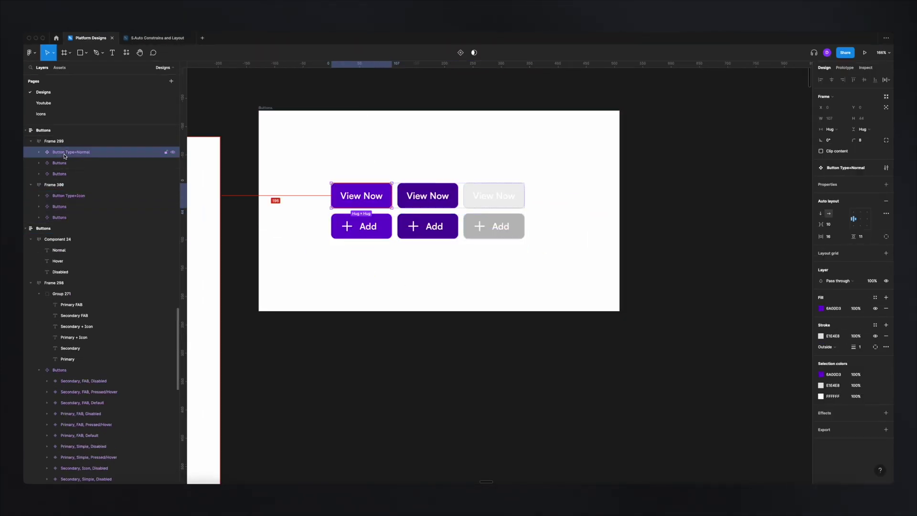
{"action": "left_click", "coordinate": [66, 196], "text": "shift"}
{"action": "left_click", "coordinate": [854, 182]}
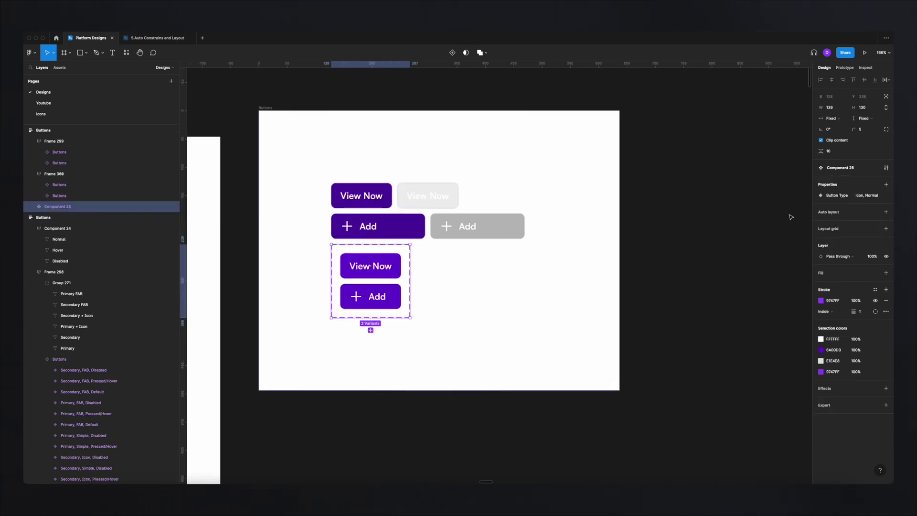
Place an instance of the Normal variant below the new component set and check its Button Type options
{"action": "left_click", "coordinate": [365, 268]}
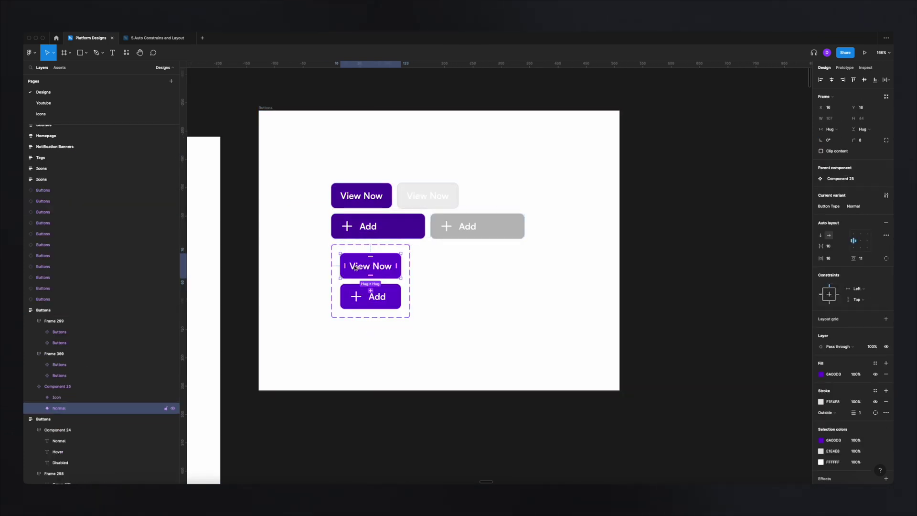
{"action": "left_click_drag", "start_coordinate": [382, 266], "coordinate": [457, 342]}
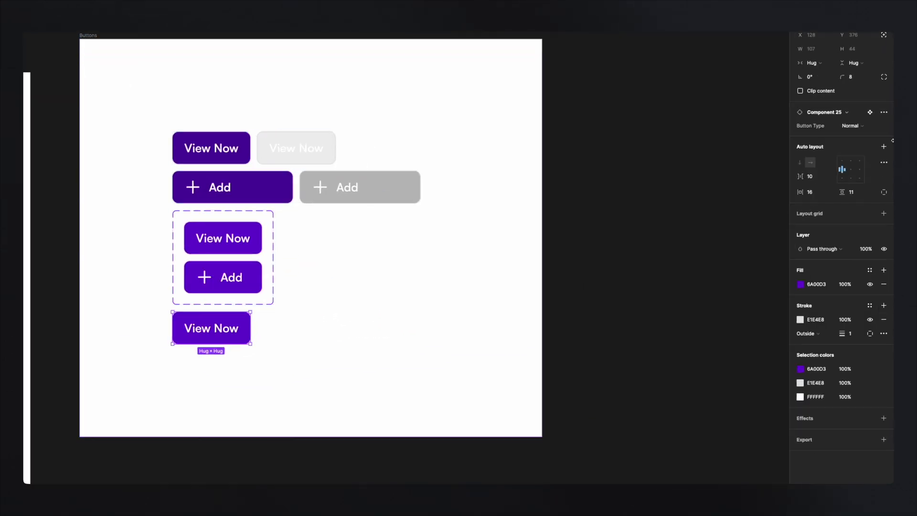
{"action": "left_click", "coordinate": [883, 128]}
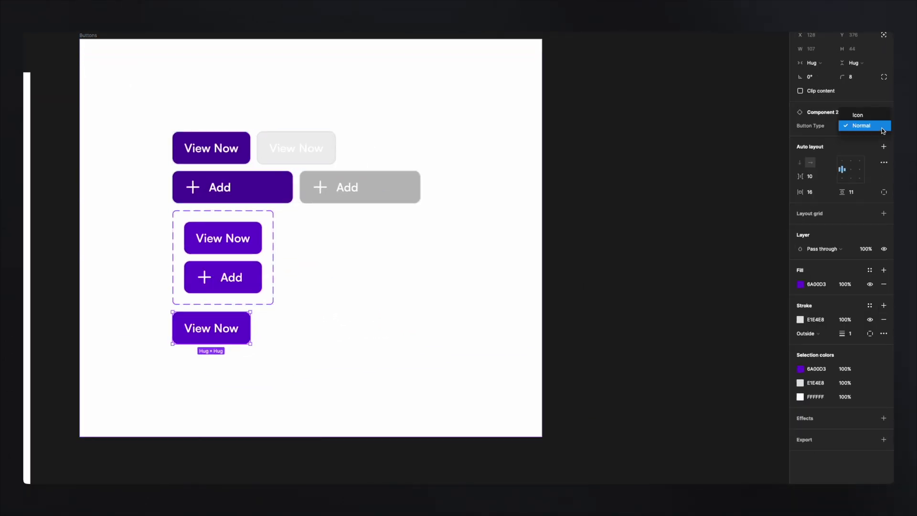
{"action": "left_click", "coordinate": [880, 127]}
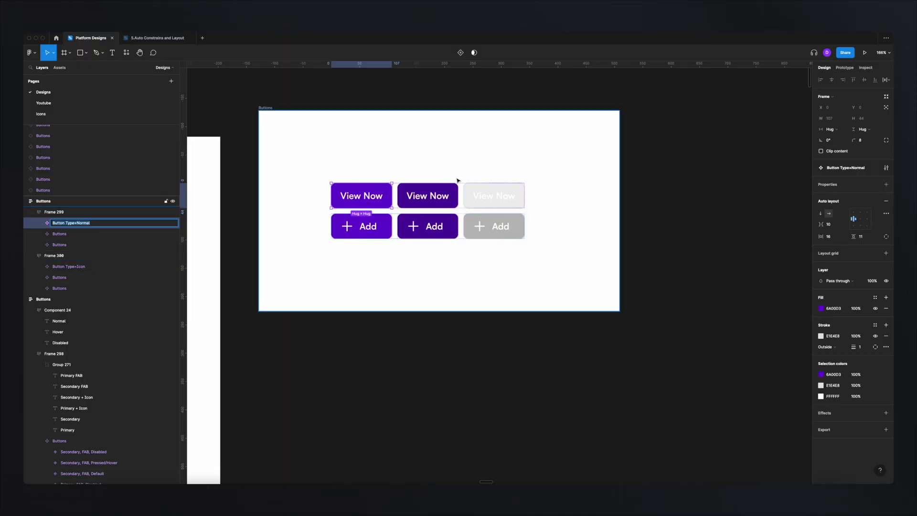
Rename the second View Now component in Frame 299 as State=Hover
{"action": "left_click", "coordinate": [429, 201]}
{"action": "scroll", "coordinate": [434, 200], "scroll_direction": "up", "scroll_amount": 2}
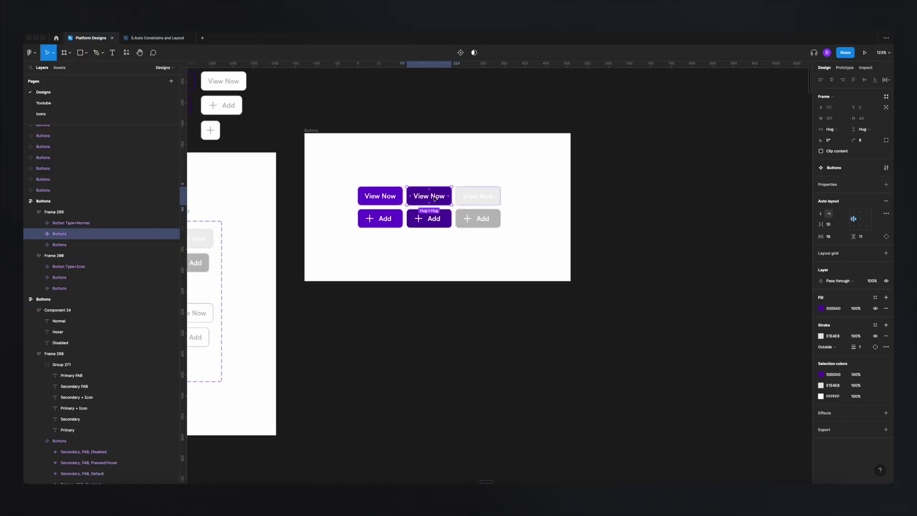
{"action": "scroll", "coordinate": [434, 199], "scroll_direction": "down", "scroll_amount": 1}
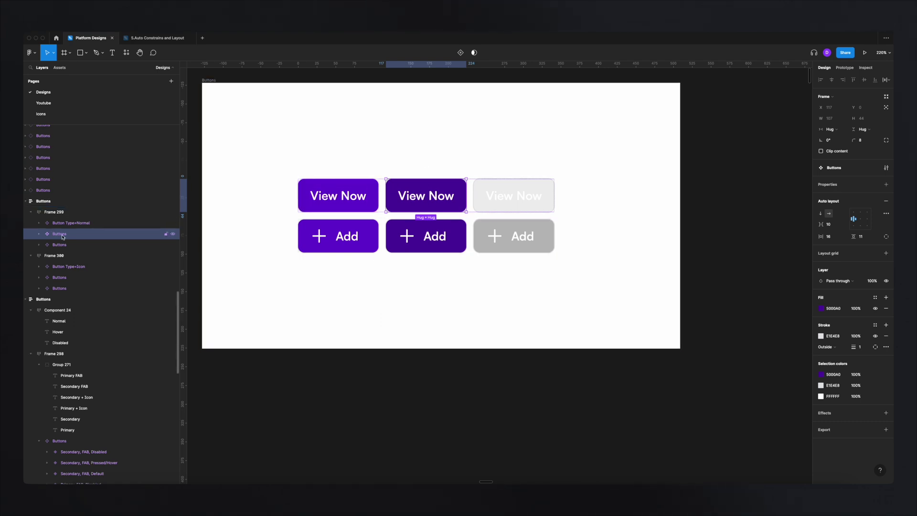
{"action": "double_click", "coordinate": [60, 234]}
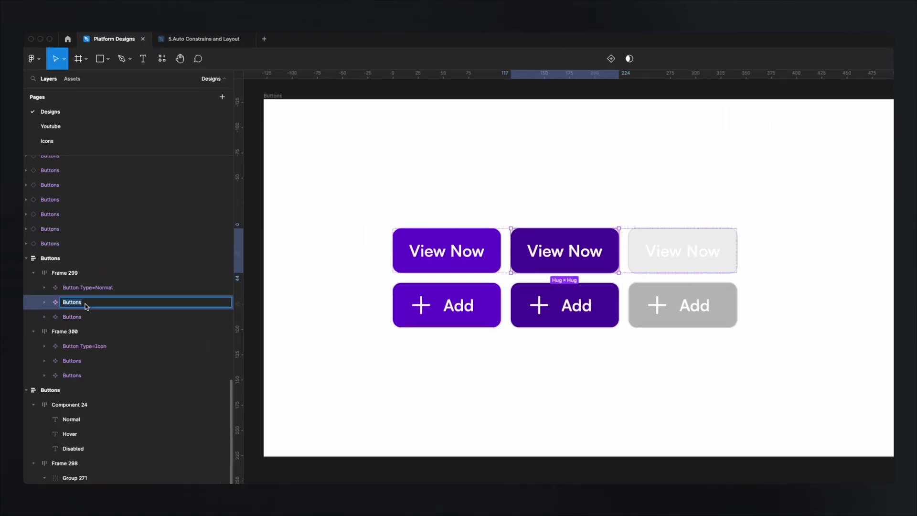
{"action": "type", "text": "State=Hover"}
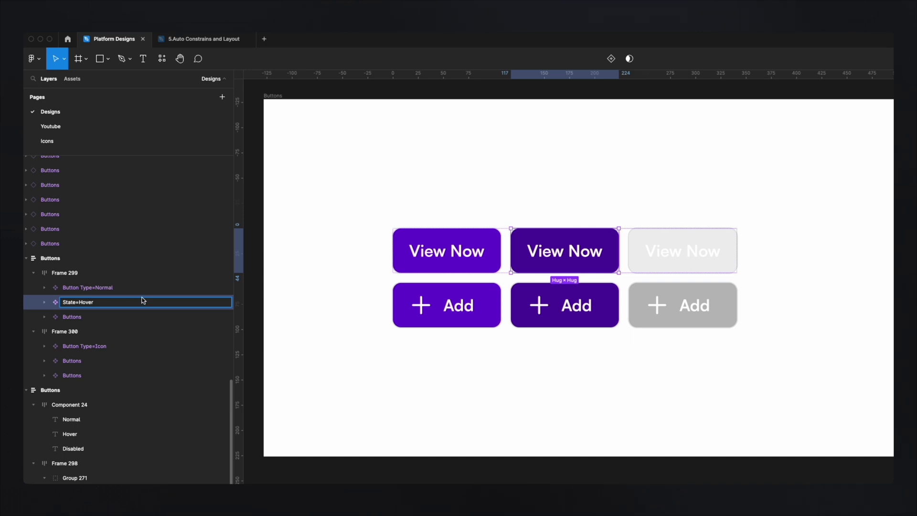
{"action": "left_click", "coordinate": [364, 293]}
Select the Button Type=Normal and State=Hover components and combine them as variants
{"action": "double_click", "coordinate": [463, 253]}
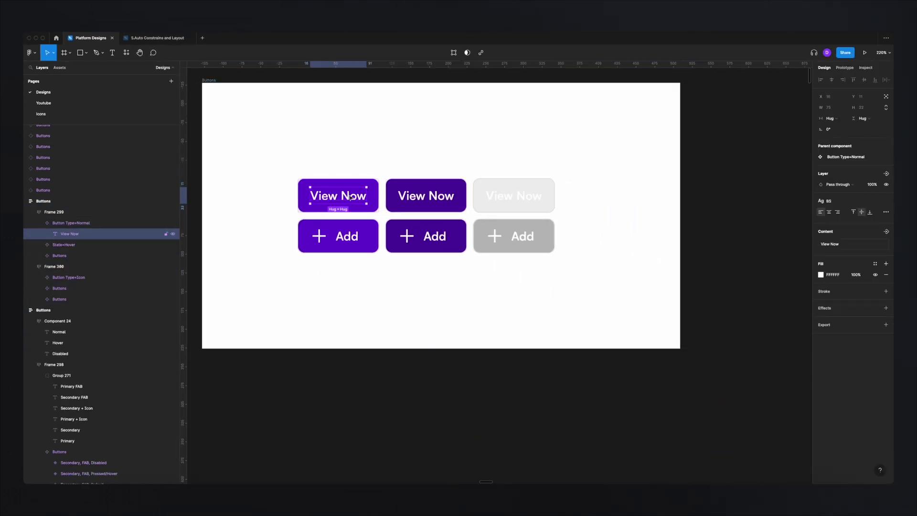
{"action": "key", "text": "Escape"}
{"action": "left_click", "coordinate": [398, 188], "text": "shift"}
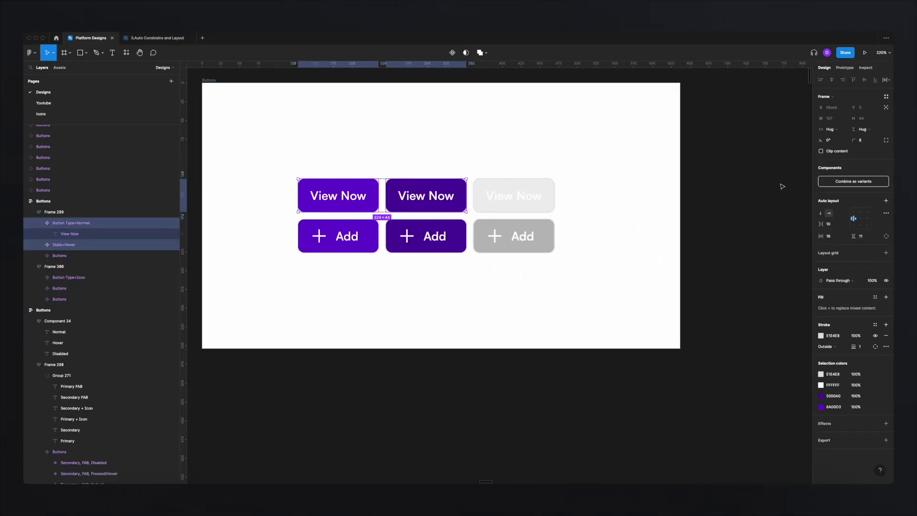
{"action": "left_click", "coordinate": [849, 180]}
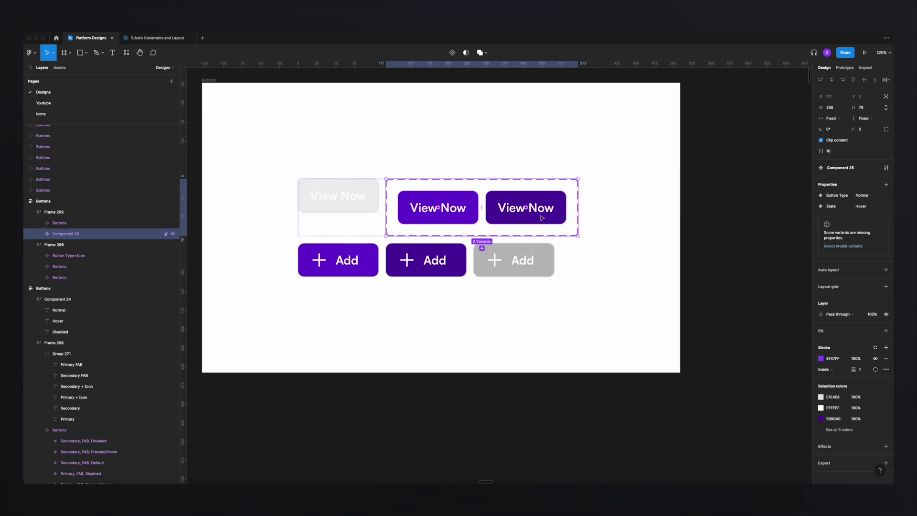
Place an instance of the Hover variant below the Add buttons and check its State options
{"action": "left_click", "coordinate": [513, 199]}
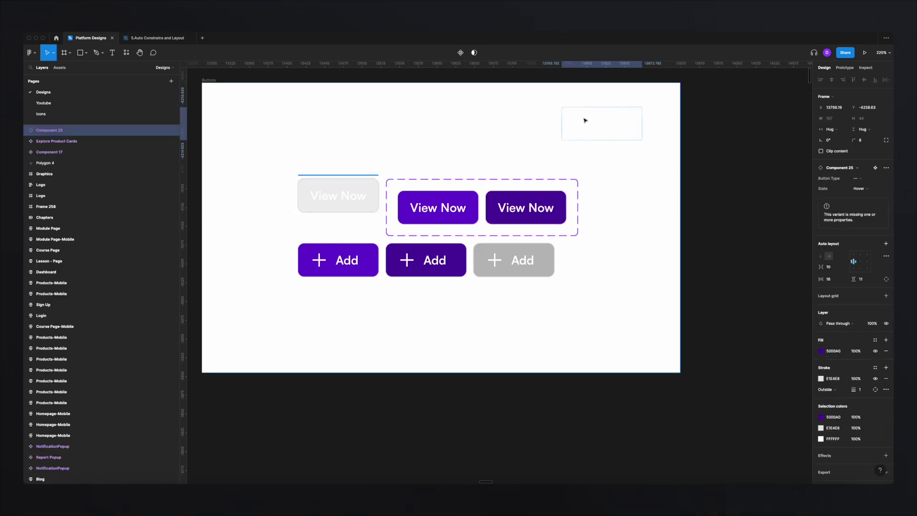
{"action": "left_click_drag", "start_coordinate": [525, 207], "coordinate": [356, 342]}
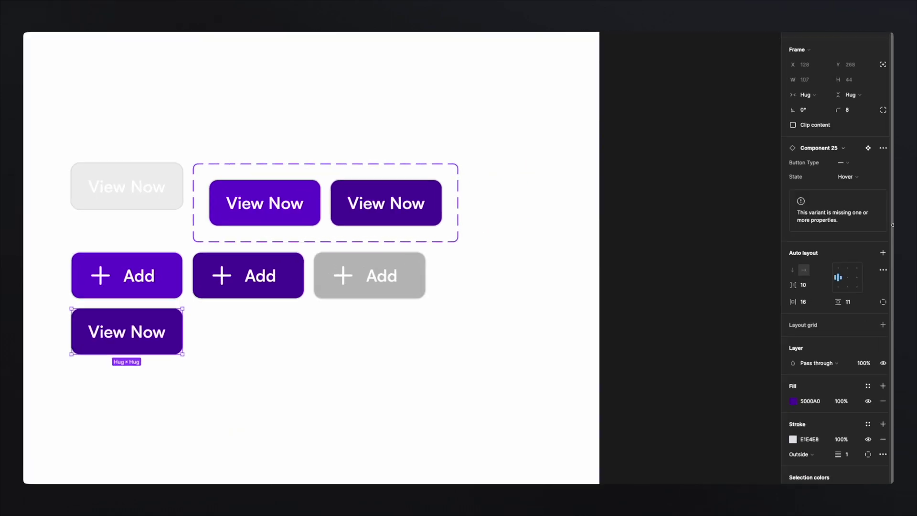
{"action": "left_click", "coordinate": [871, 190]}
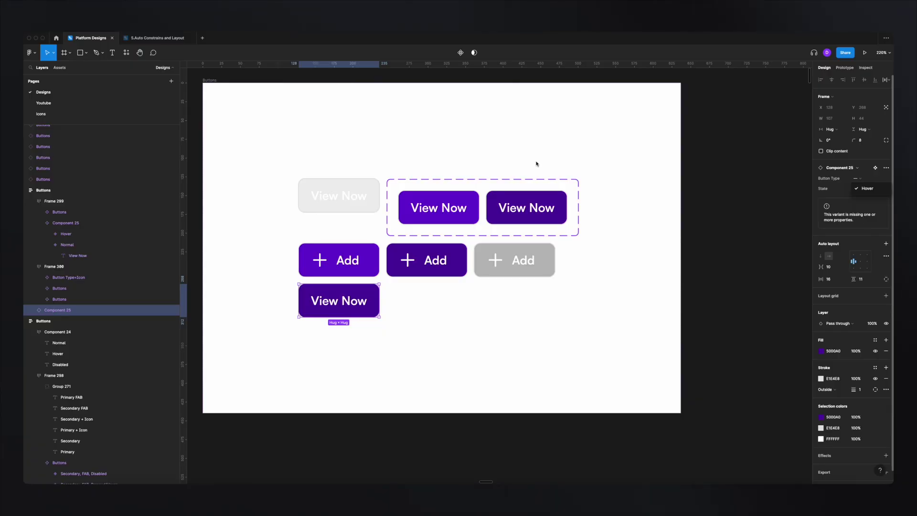
Undo the placed Hover instance and the combining of the two View Now components
{"action": "key", "text": "ctrl+z"}
{"action": "key", "text": "ctrl+z"}
{"action": "key", "text": "ctrl+z"}
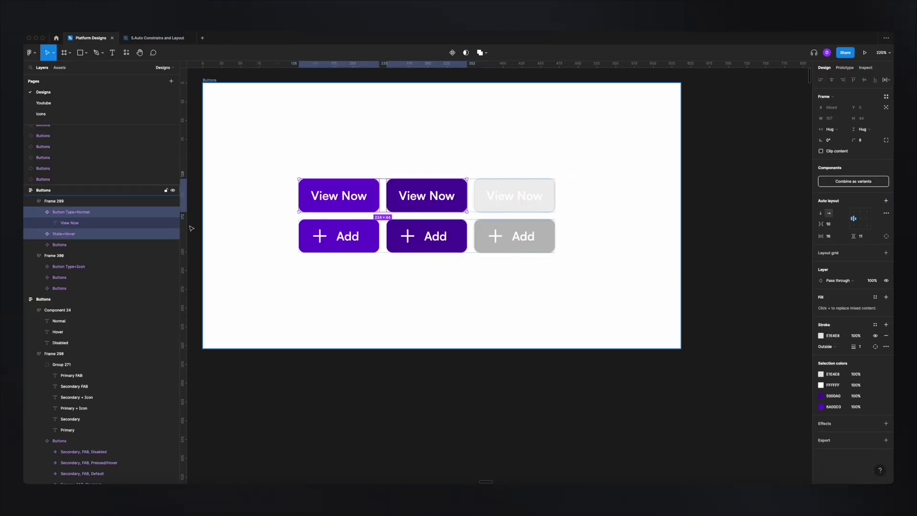
Extend the State=Hover component's name to Button Type=Normal, State=Hover, reusing the property text from the first View Now component
{"action": "double_click", "coordinate": [67, 234]}
{"action": "double_click", "coordinate": [80, 180]}
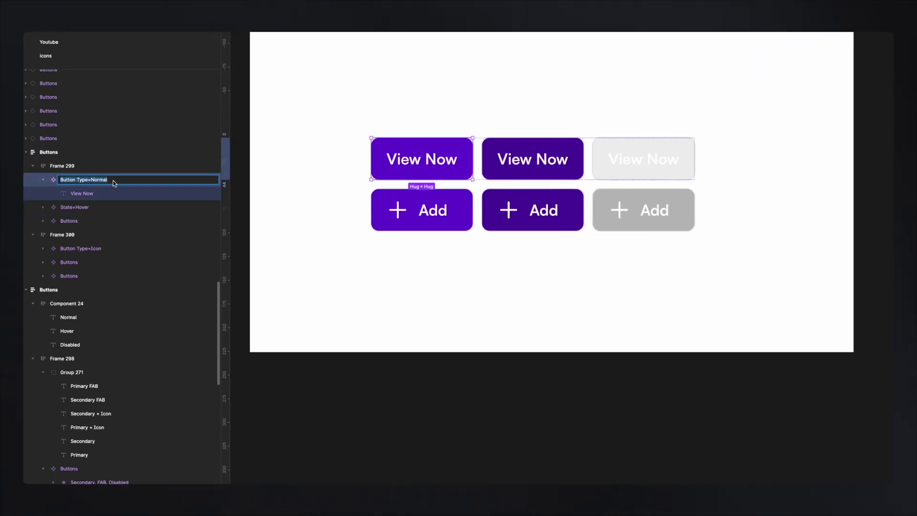
{"action": "left_click_drag", "start_coordinate": [113, 179], "coordinate": [61, 181]}
{"action": "key", "text": "ctrl+c"}
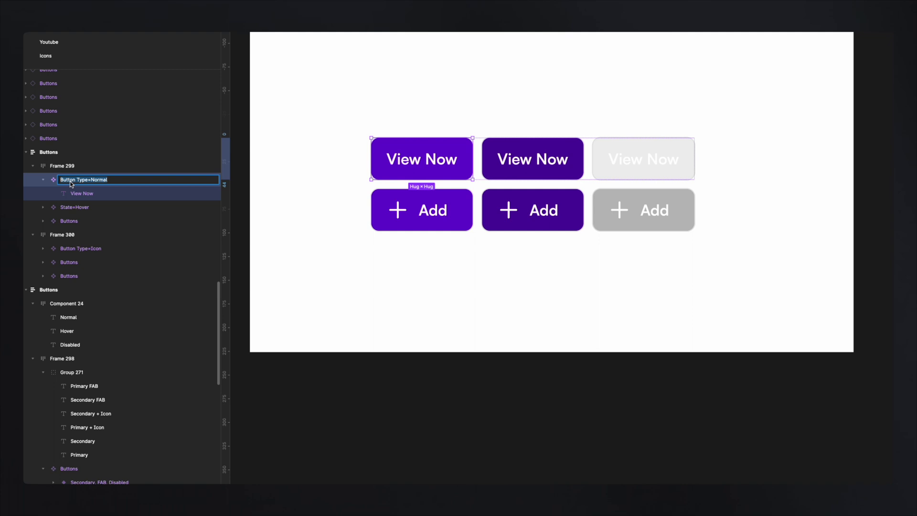
{"action": "double_click", "coordinate": [71, 209]}
{"action": "left_click", "coordinate": [62, 208]}
{"action": "key", "text": "ctrl+v"}
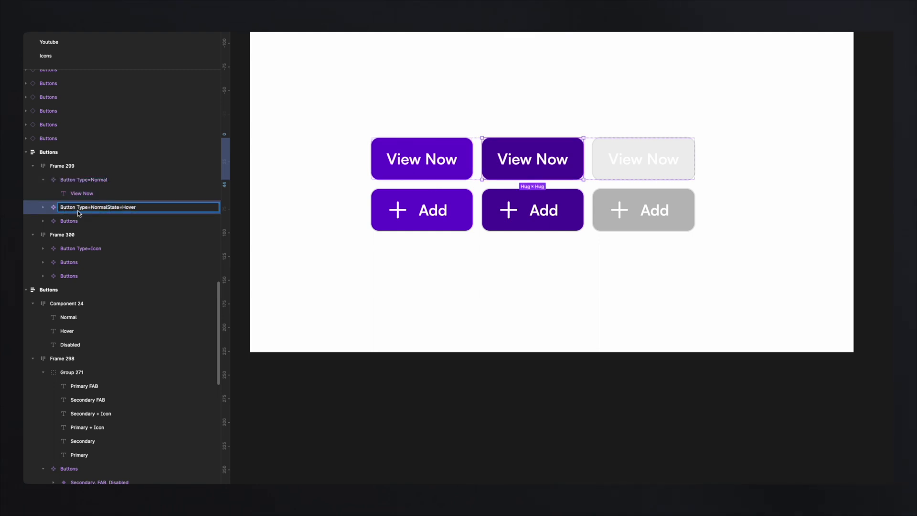
{"action": "type", "text": ","}
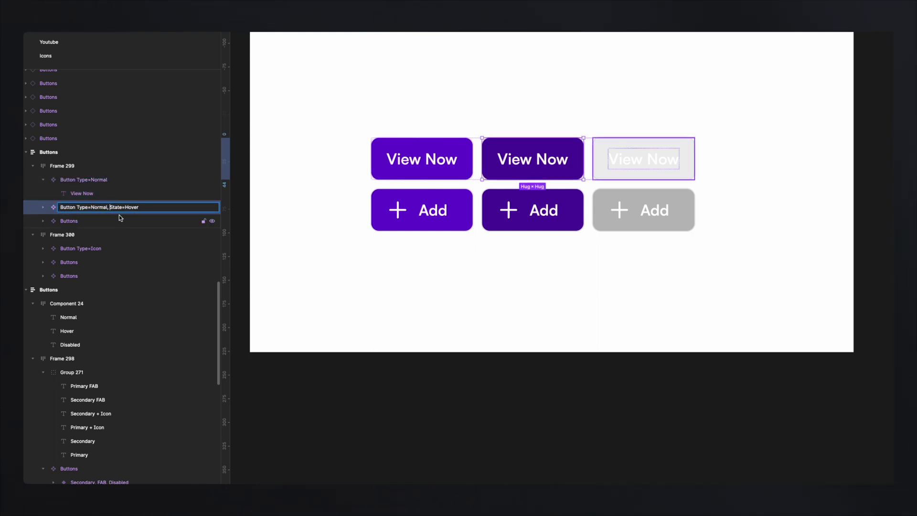
Rename the first View Now component in Frame 299 as Button Type=Normal, State=Normal
{"action": "left_click_drag", "start_coordinate": [110, 209], "coordinate": [142, 211]}
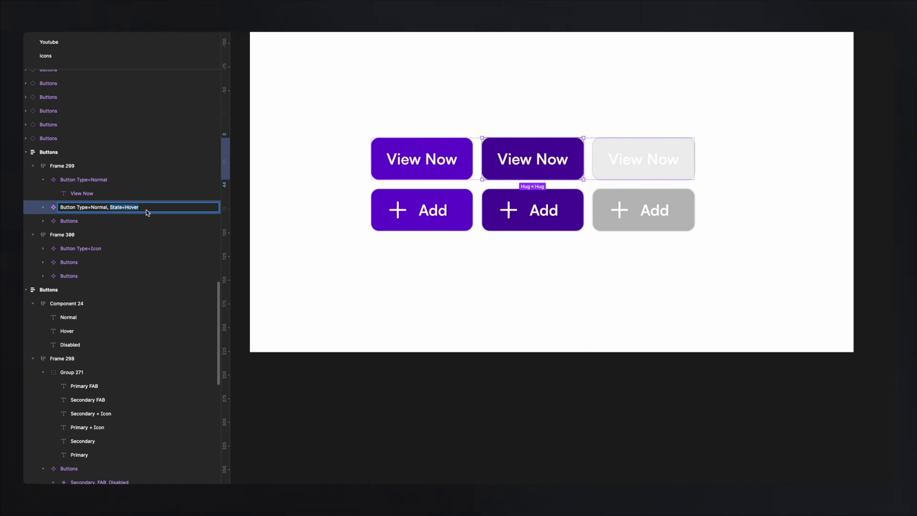
{"action": "left_click", "coordinate": [116, 180]}
{"action": "double_click", "coordinate": [116, 181]}
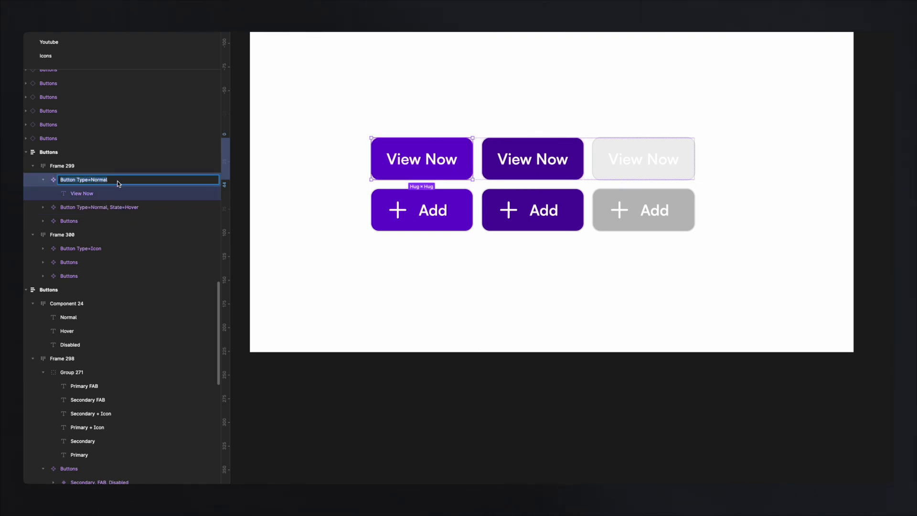
{"action": "left_click", "coordinate": [118, 182]}
{"action": "type", "text": ", State=Hover"}
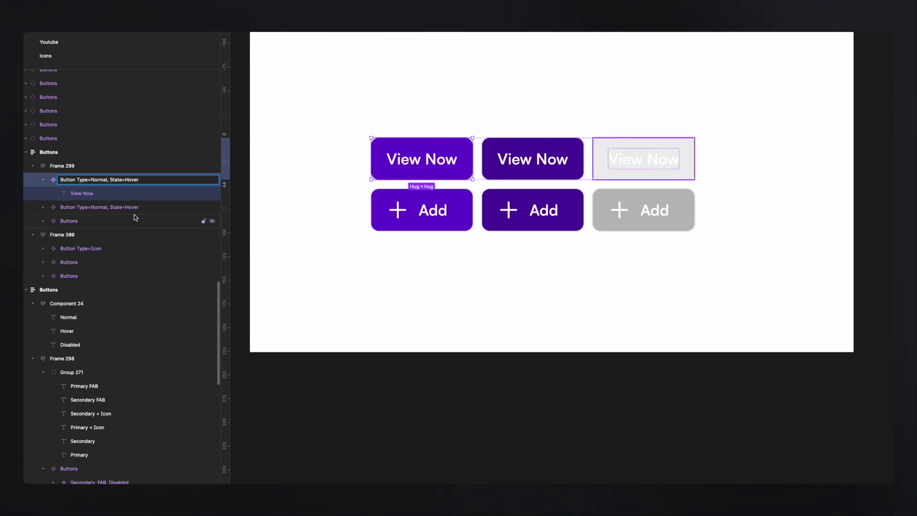
{"action": "double_click", "coordinate": [133, 180]}
{"action": "type", "text": "Normal"}
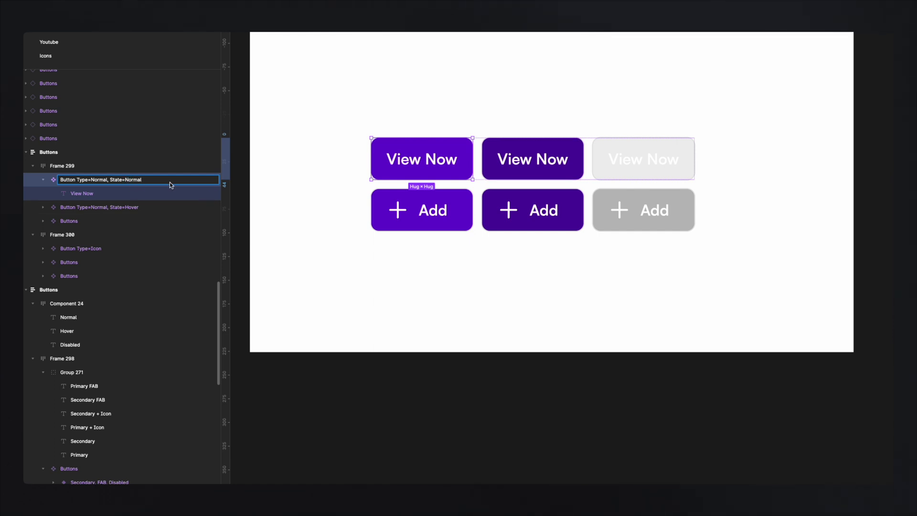
Rename the third View Now component in Frame 299 as Button Type=Normal, State=Disabled
{"action": "left_click", "coordinate": [137, 207]}
{"action": "left_click", "coordinate": [615, 159]}
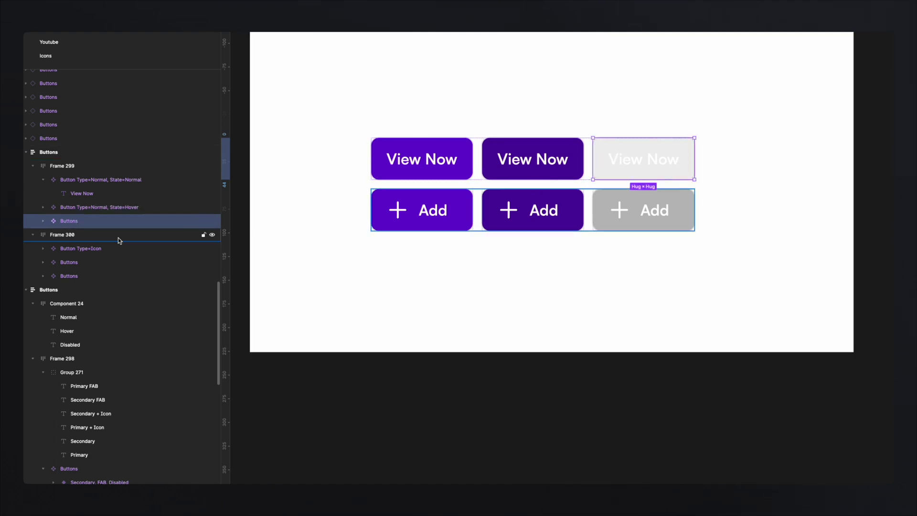
{"action": "left_click", "coordinate": [97, 208]}
{"action": "double_click", "coordinate": [97, 208]}
{"action": "key", "text": "ctrl+c"}
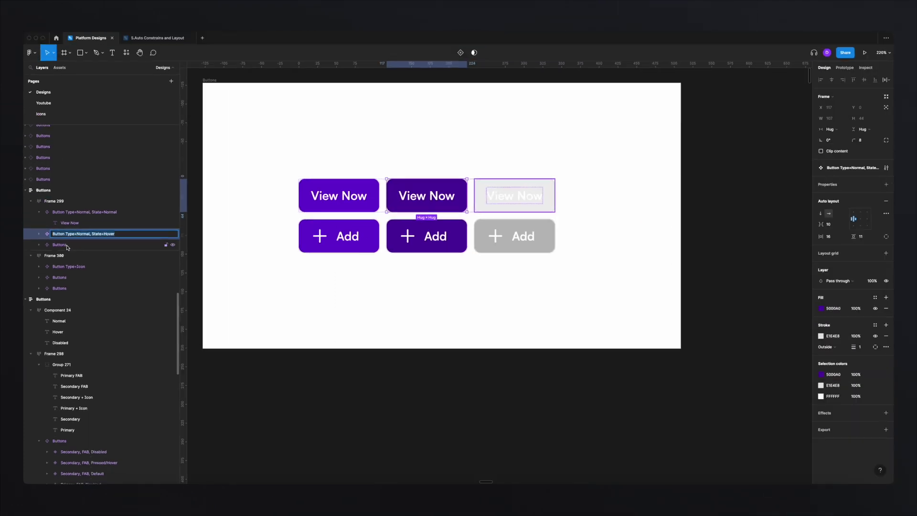
{"action": "key", "text": "Tab"}
{"action": "key", "text": "ctrl+v"}
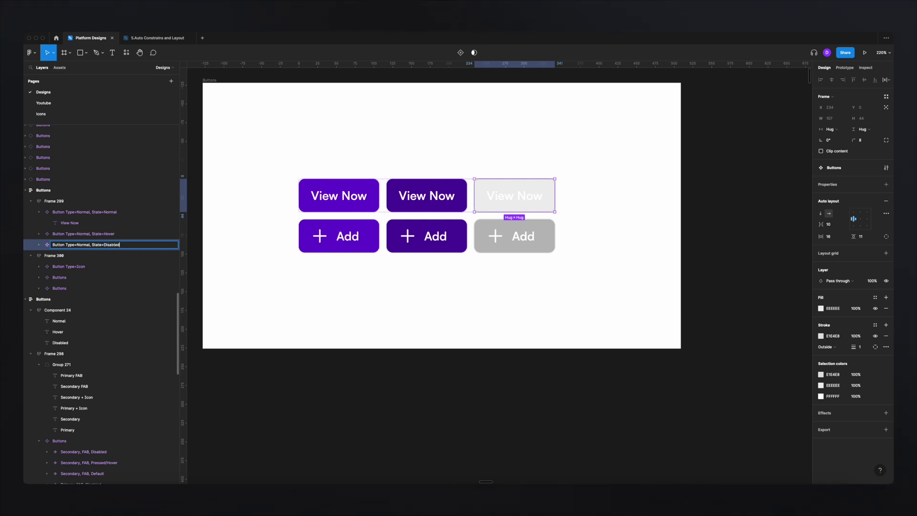
{"action": "left_click", "coordinate": [334, 276]}
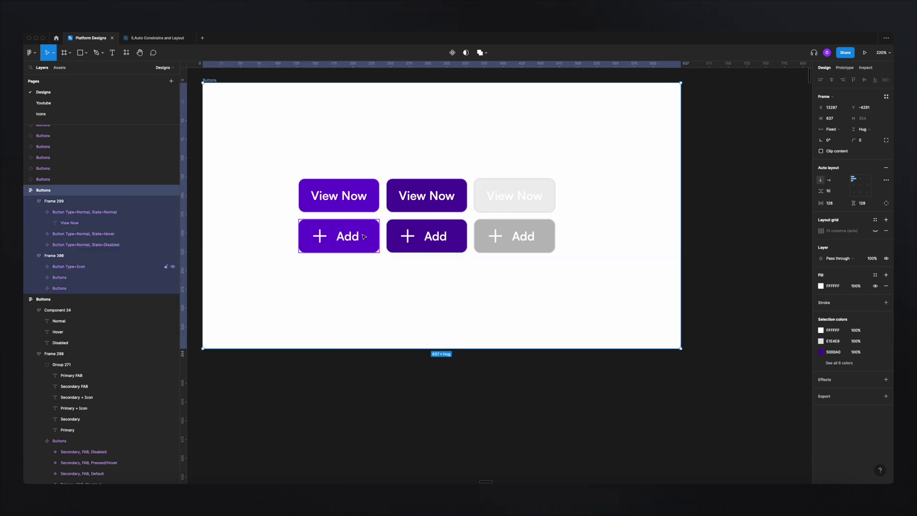
Select all three View Now components in Frame 299 and combine them as variants
{"action": "left_click", "coordinate": [334, 197]}
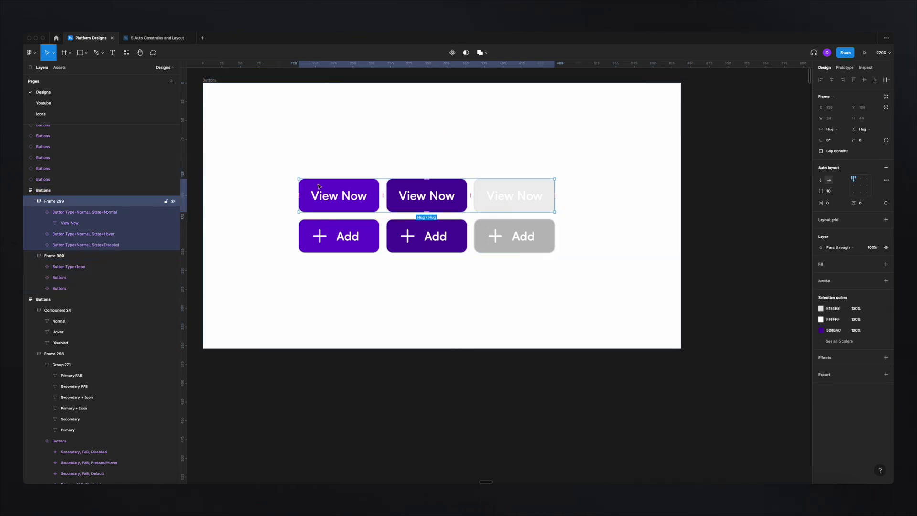
{"action": "left_click", "coordinate": [319, 186]}
{"action": "left_click", "coordinate": [426, 193], "text": "shift"}
{"action": "left_click", "coordinate": [509, 194], "text": "shift"}
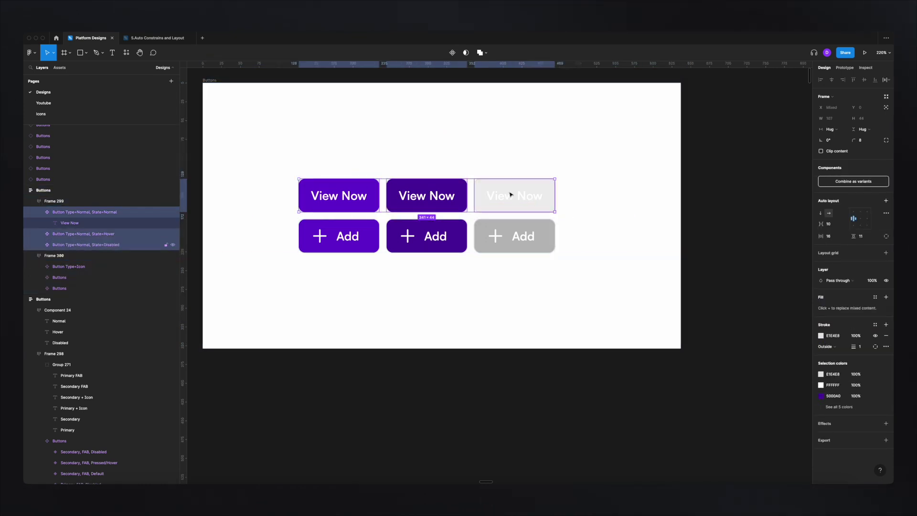
{"action": "left_click", "coordinate": [856, 181]}
Place an instance of the Normal state variant above the component set and check its Button Type options
{"action": "left_click", "coordinate": [336, 206]}
{"action": "left_click_drag", "start_coordinate": [327, 190], "coordinate": [325, 144]}
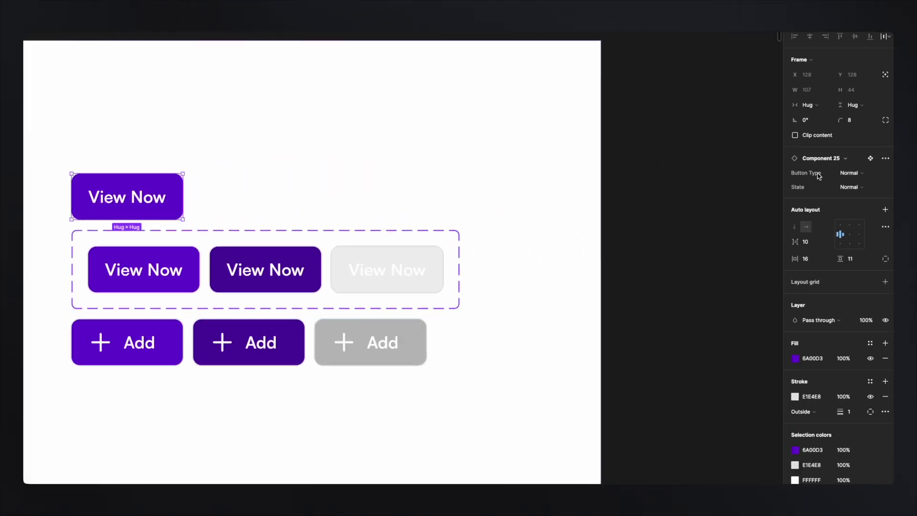
{"action": "left_click", "coordinate": [861, 174]}
{"action": "left_click", "coordinate": [864, 175]}
Switch the placed View Now instance's State to Disabled and after that to Hover
{"action": "left_click", "coordinate": [858, 175]}
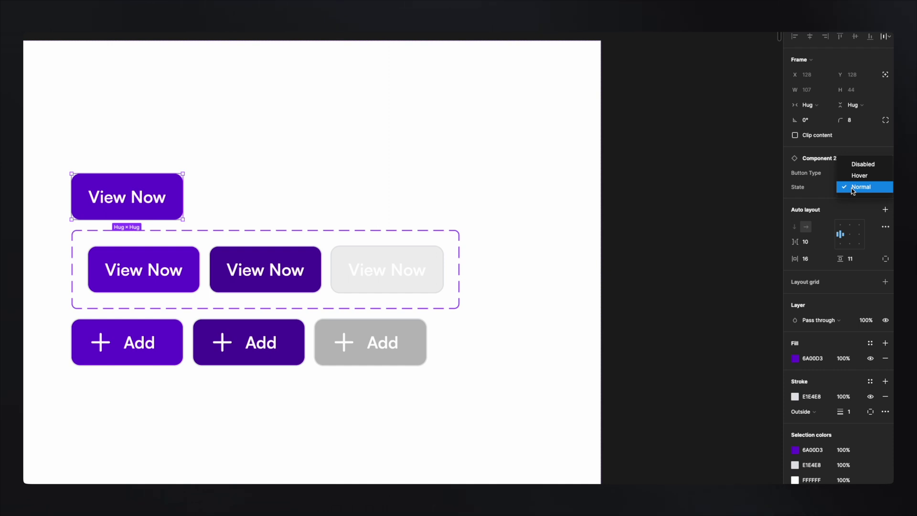
{"action": "left_click", "coordinate": [861, 164]}
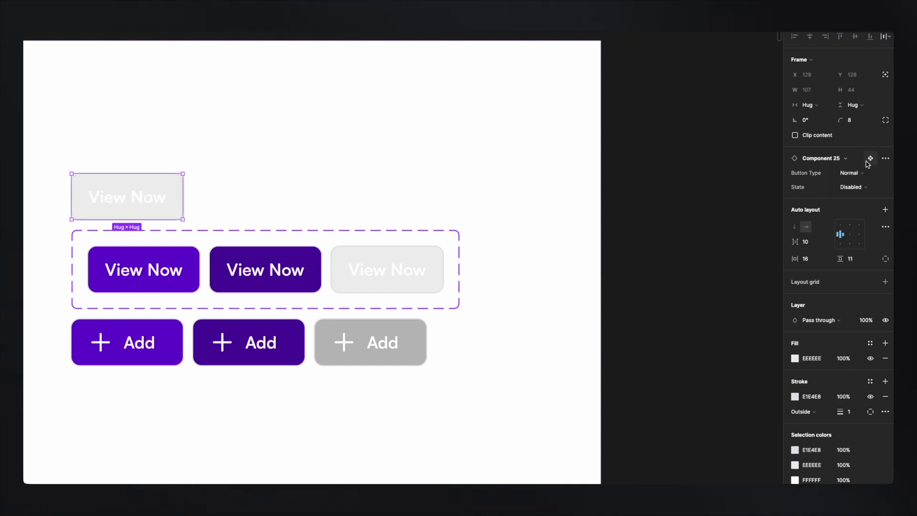
{"action": "left_click", "coordinate": [855, 186]}
{"action": "left_click", "coordinate": [858, 196]}
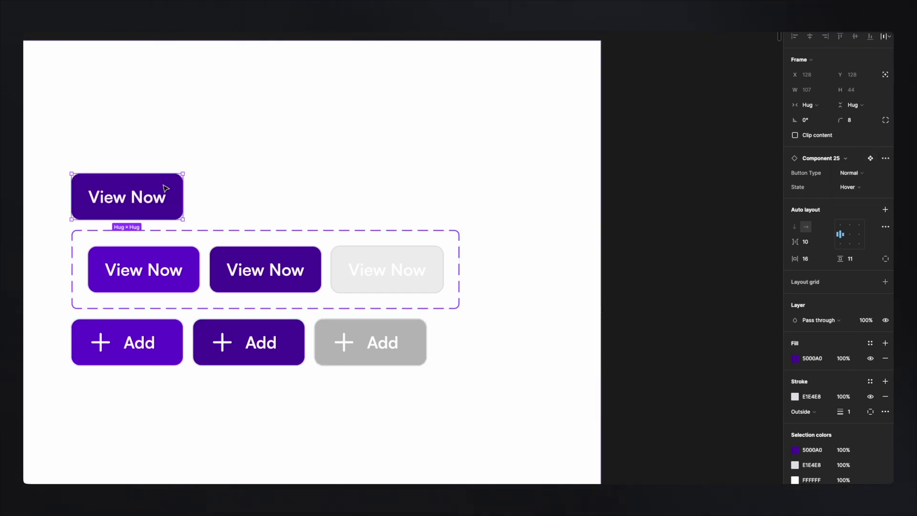
{"action": "left_click", "coordinate": [265, 177]}
Undo the instance's state changes, its placement and the combining of the three View Now components
{"action": "key", "text": "ctrl+z"}
{"action": "key", "text": "ctrl+z"}
{"action": "key", "text": "ctrl+z"}
{"action": "key", "text": "ctrl+z"}
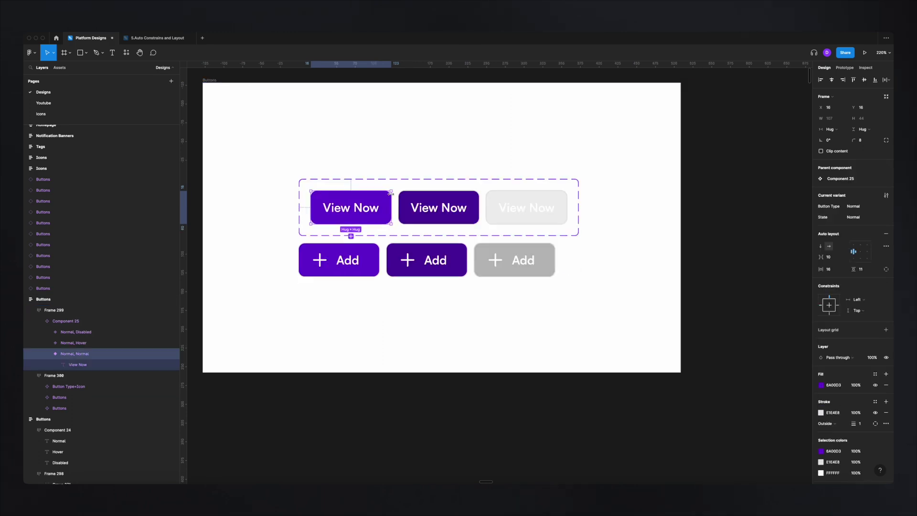
{"action": "key", "text": "ctrl+z"}
{"action": "key", "text": "ctrl+z"}
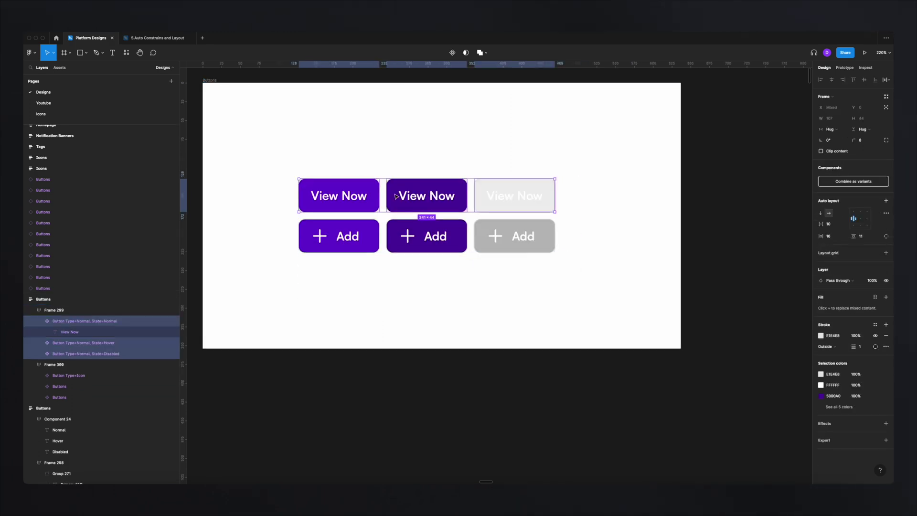
Copy the first View Now component's name onto the first Add component in Frame 300 and edit it to Button Type=Icon, State=Normal
{"action": "left_click", "coordinate": [96, 321]}
{"action": "double_click", "coordinate": [102, 319]}
{"action": "key", "text": "ctrl+c"}
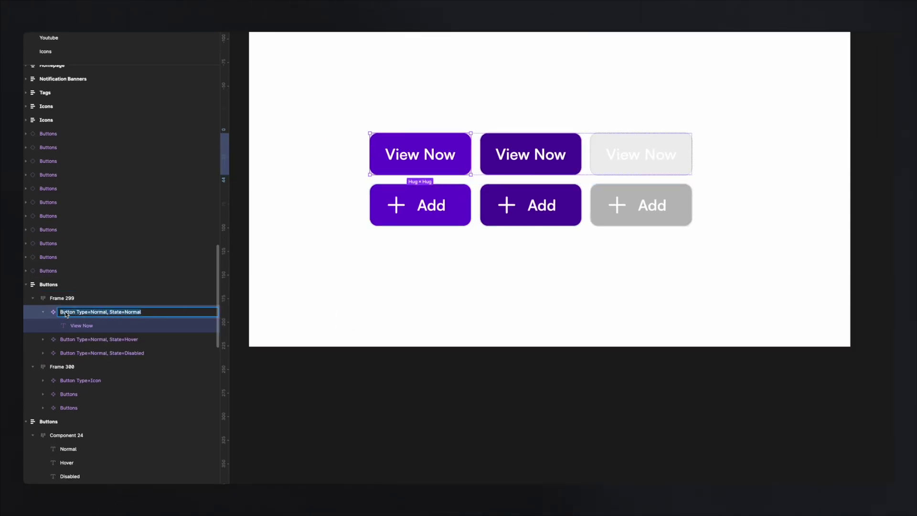
{"action": "left_click", "coordinate": [44, 315]}
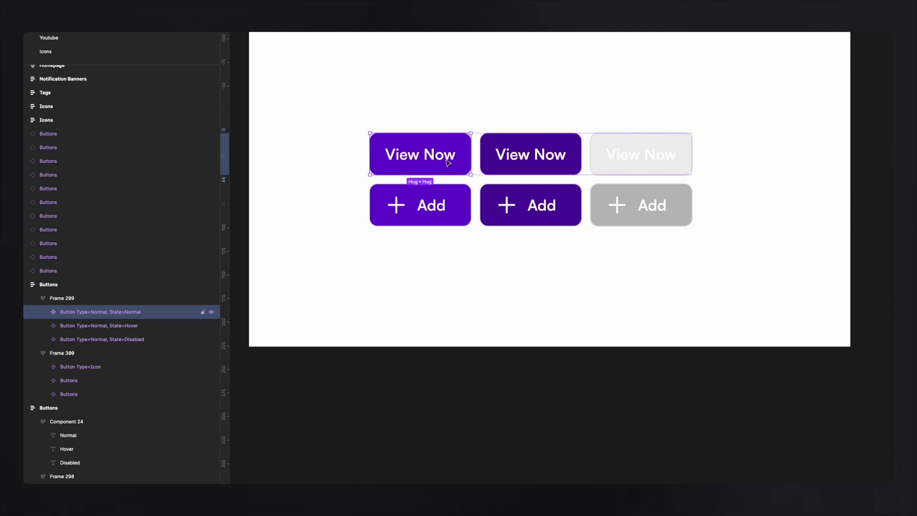
{"action": "left_click", "coordinate": [429, 203]}
{"action": "left_click", "coordinate": [442, 196]}
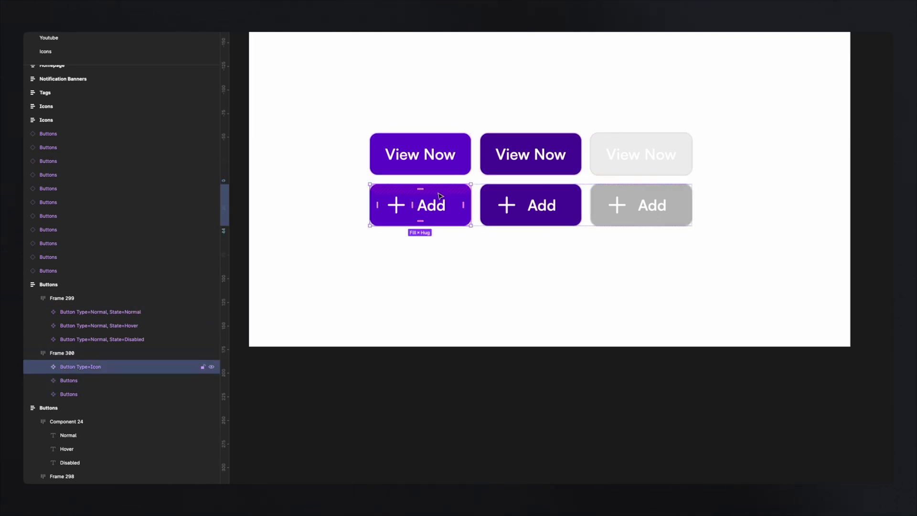
{"action": "double_click", "coordinate": [84, 368]}
{"action": "key", "text": "ctrl+v"}
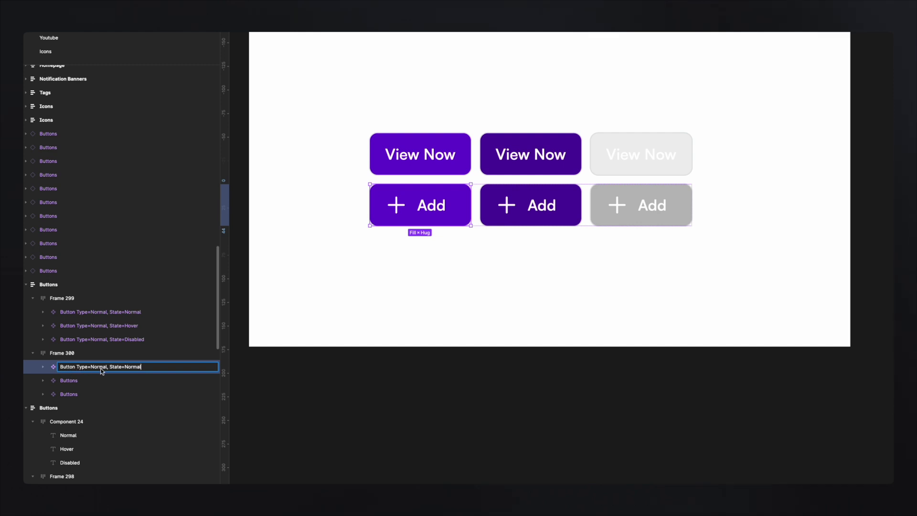
{"action": "double_click", "coordinate": [99, 366]}
{"action": "type", "text": "Icon,"}
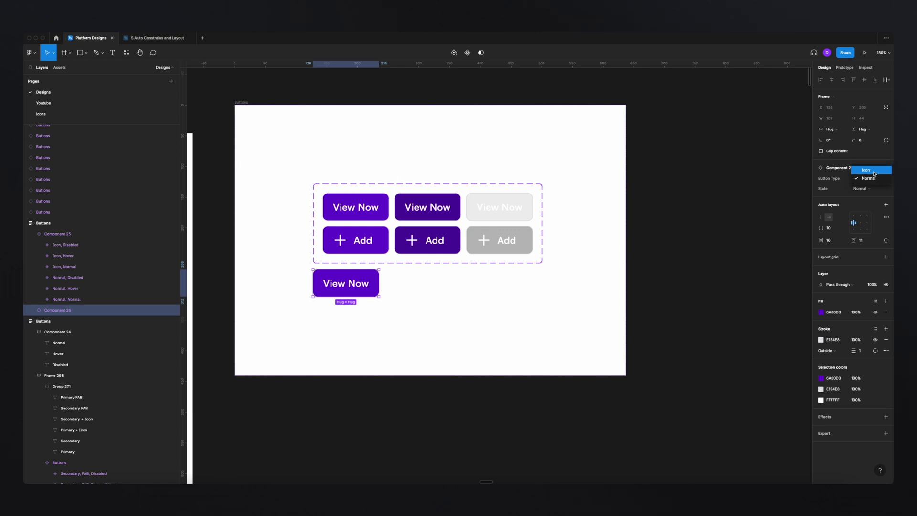
Switch the placed instance's Button Type to Icon and delete the instance
{"action": "left_click", "coordinate": [875, 172]}
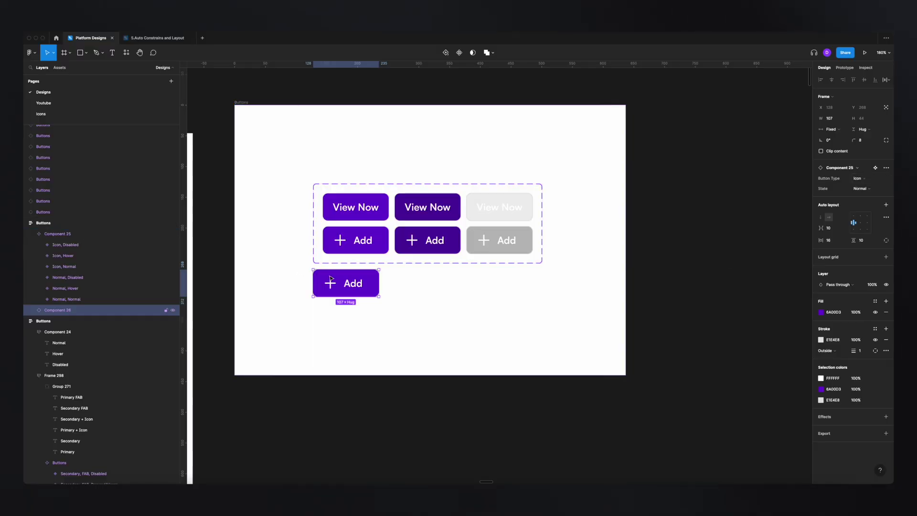
{"action": "key", "text": "Delete"}
Rename the normal View Now variant in Component 25 as Button Icon=NO, State=Normal
{"action": "left_click", "coordinate": [356, 216]}
{"action": "left_click", "coordinate": [356, 217]}
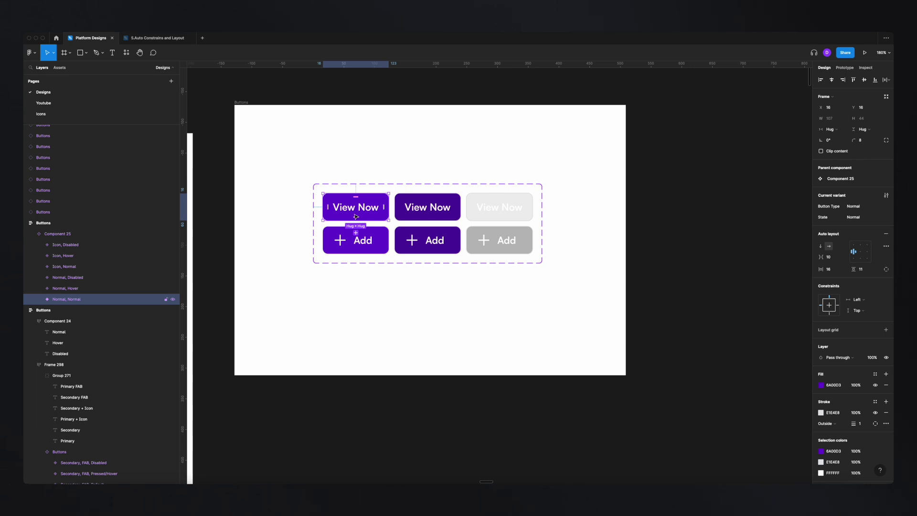
{"action": "double_click", "coordinate": [64, 300]}
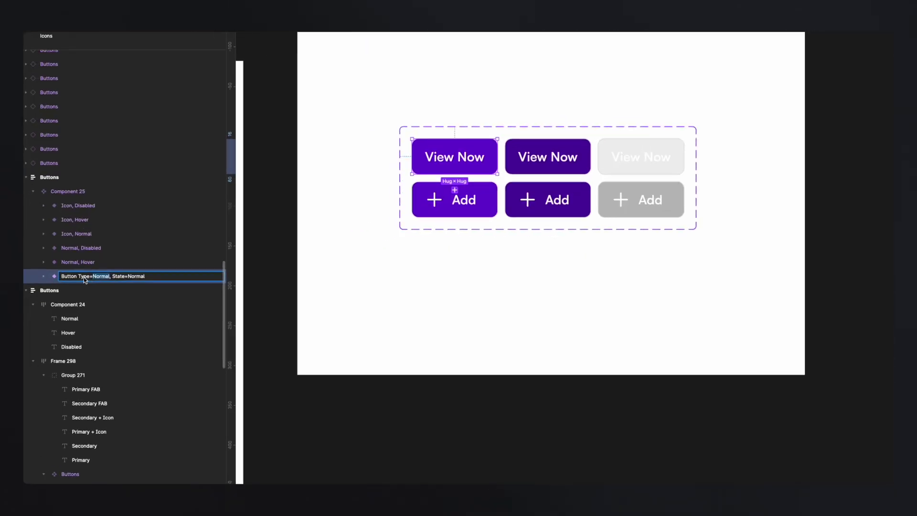
{"action": "double_click", "coordinate": [83, 277]}
{"action": "type", "text": "Icon"}
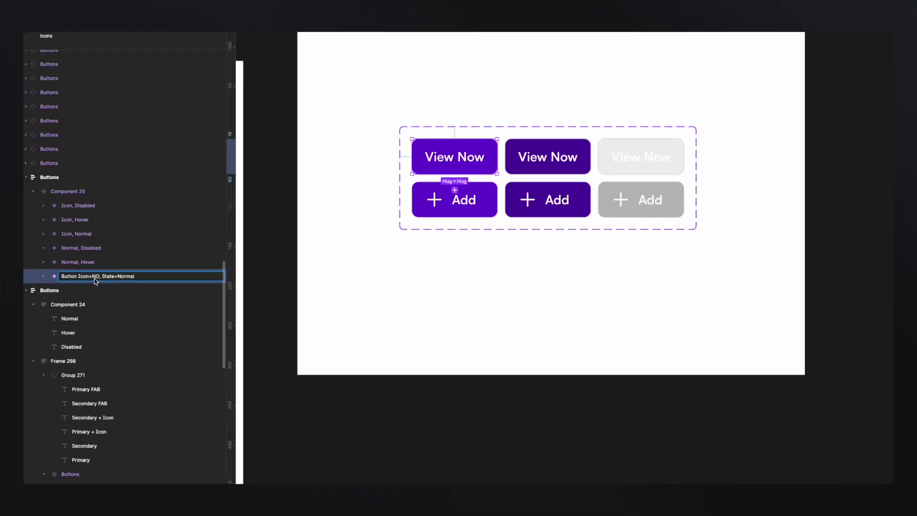
Copy Button Icon=NO from the normal View Now variant's name and rename the hover variant as Button Icon=NO, State=Hover
{"action": "key", "text": "ctrl+a"}
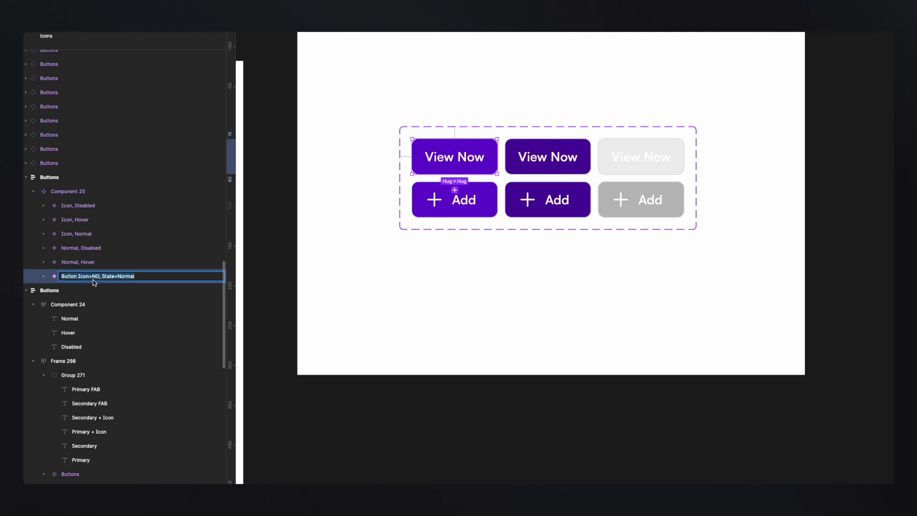
{"action": "left_click", "coordinate": [93, 280]}
{"action": "double_click", "coordinate": [89, 262]}
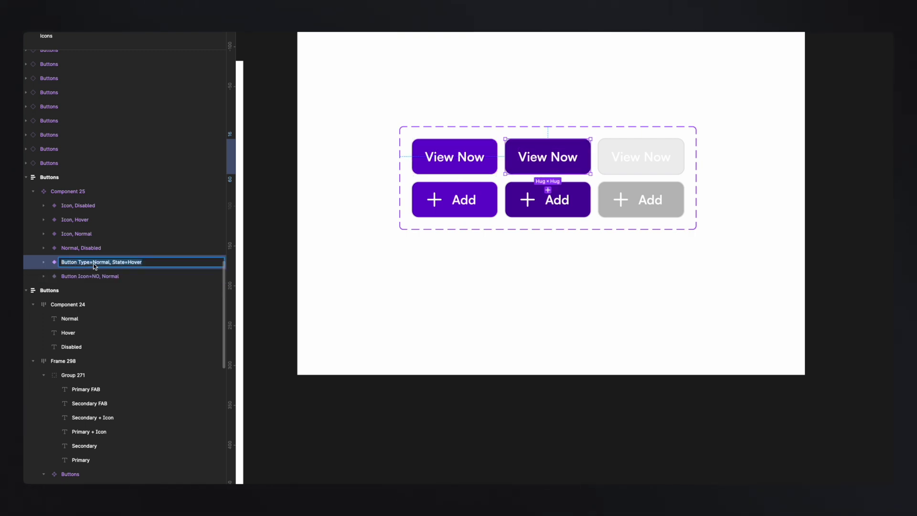
{"action": "left_click", "coordinate": [94, 262]}
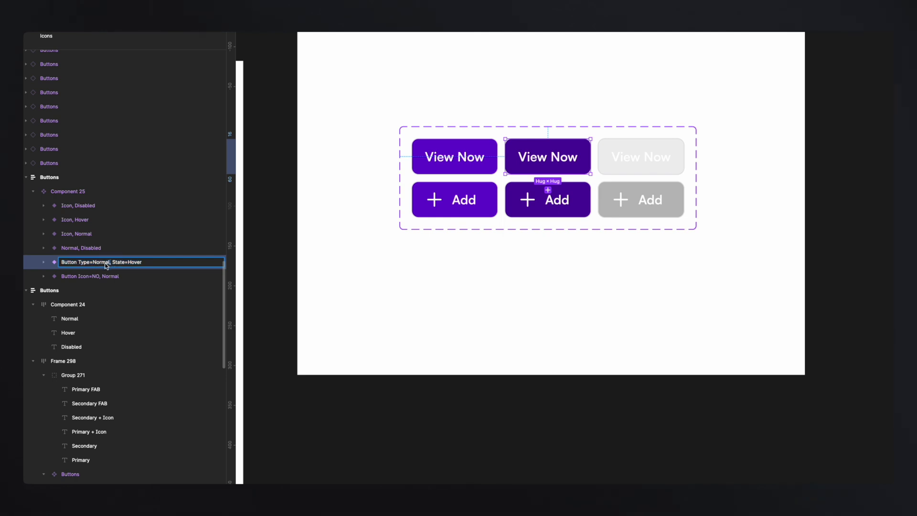
{"action": "double_click", "coordinate": [85, 276]}
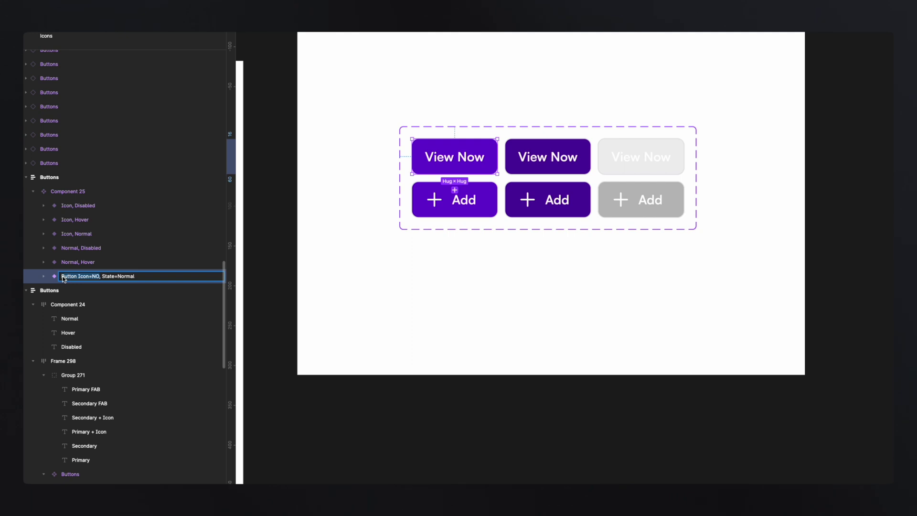
{"action": "double_click", "coordinate": [76, 263]}
{"action": "left_click", "coordinate": [104, 264]}
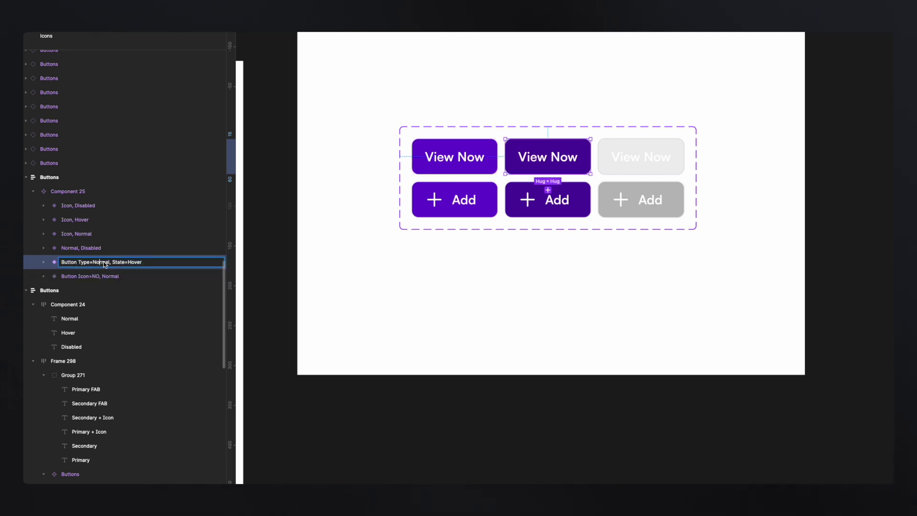
{"action": "type", "text": "Button Icon=NO"}
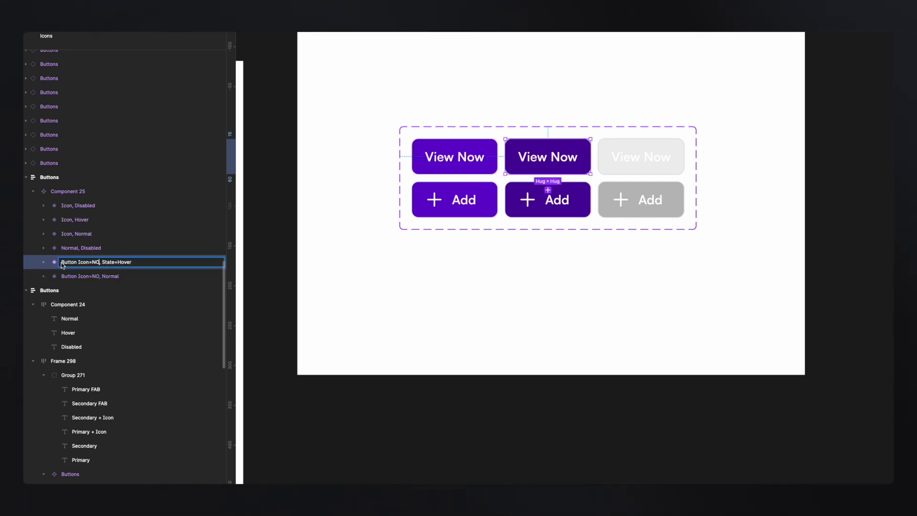
Rename the disabled View Now variant as Button Icon=NO State=Disabled, removing the duplicated first letter
{"action": "double_click", "coordinate": [82, 248]}
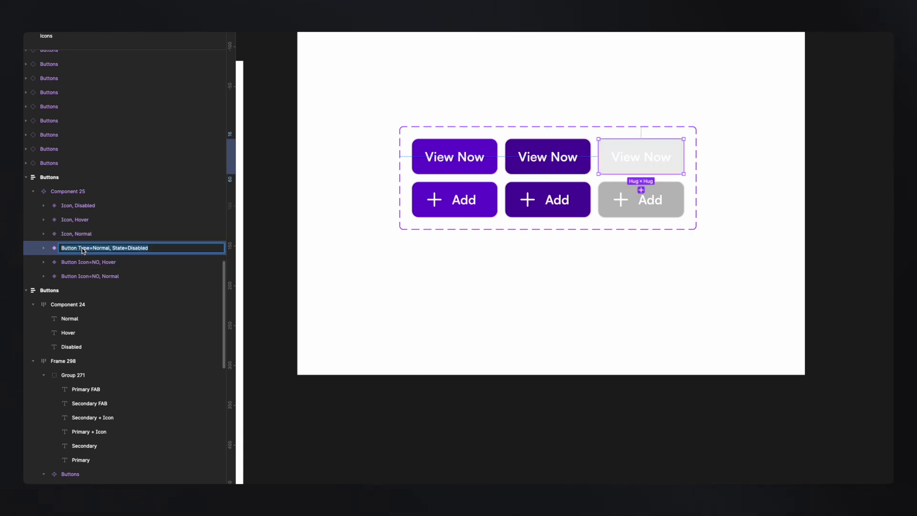
{"action": "left_click_drag", "start_coordinate": [110, 250], "coordinate": [94, 251]}
{"action": "type", "text": "Button Icon=NO"}
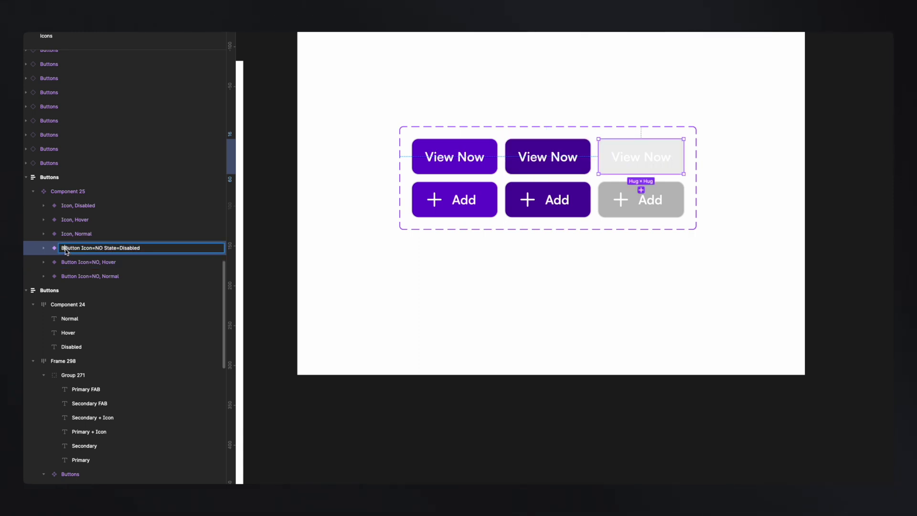
{"action": "left_click", "coordinate": [65, 249]}
{"action": "key", "text": "BackSpace"}
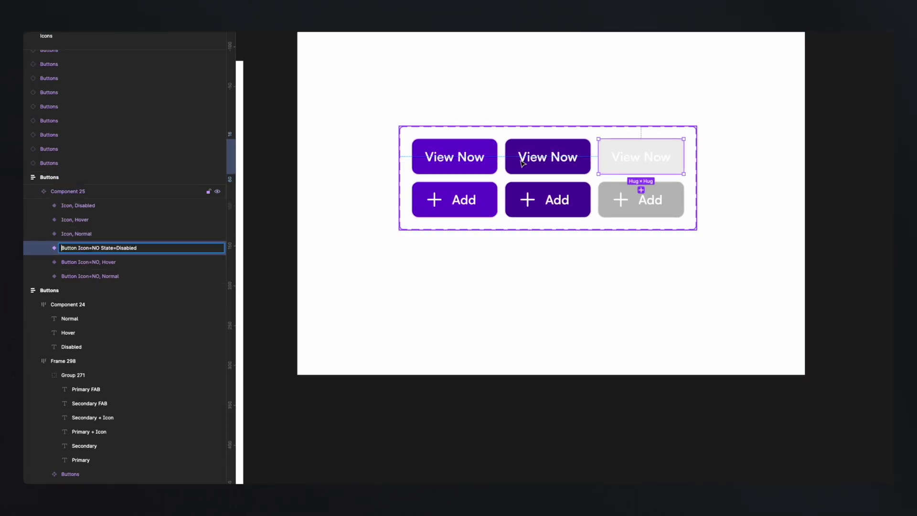
Rename the normal Add variant as Button Icon=YES, State=Normal
{"action": "double_click", "coordinate": [70, 233]}
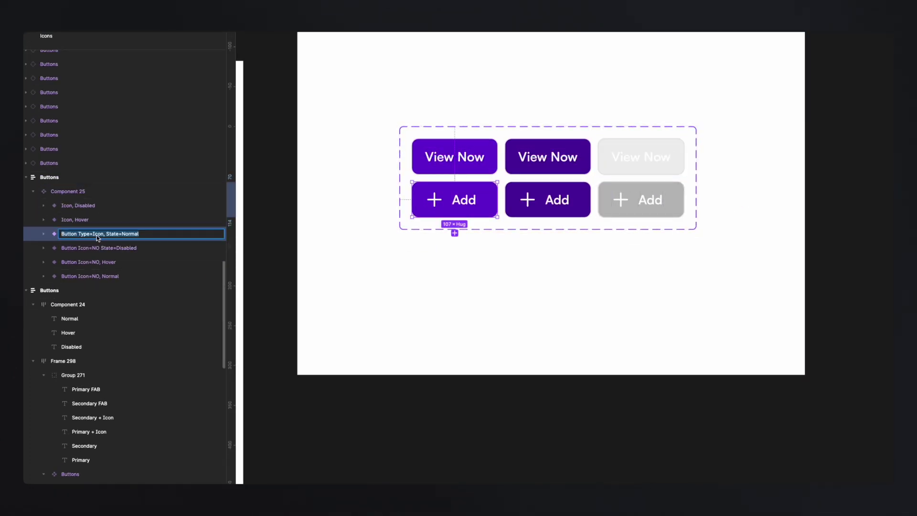
{"action": "left_click", "coordinate": [104, 236]}
{"action": "type", "text": ","}
{"action": "left_click_drag", "start_coordinate": [103, 236], "coordinate": [72, 236]}
{"action": "type", "text": "Button Icon=NO"}
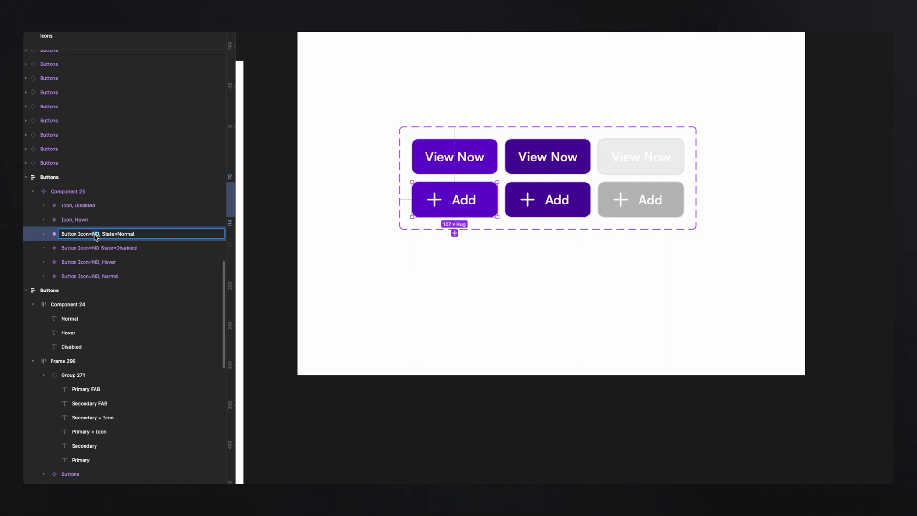
{"action": "double_click", "coordinate": [96, 233]}
{"action": "type", "text": "YES"}
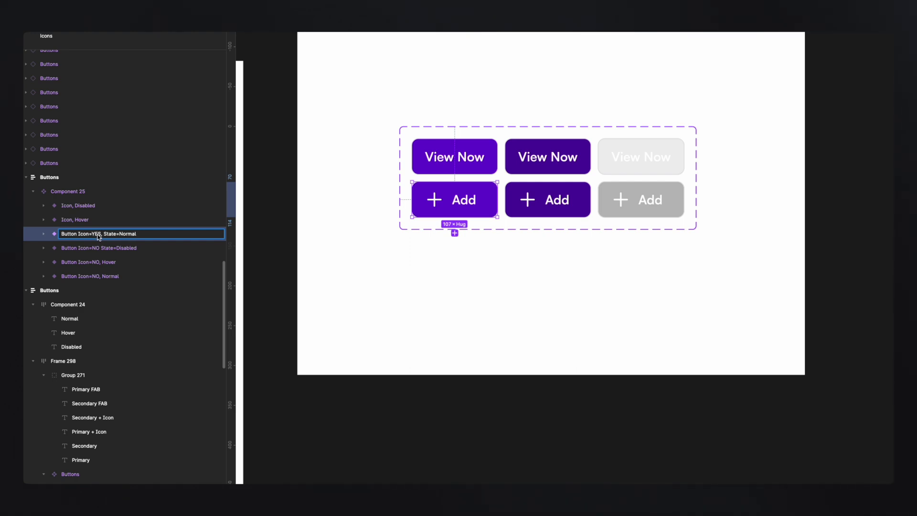
Copy Button Icon=YES from the normal Add variant's name and rename the hover Add variant as Button Icon=YES, State=Hover
{"action": "left_click_drag", "start_coordinate": [100, 234], "coordinate": [67, 233]}
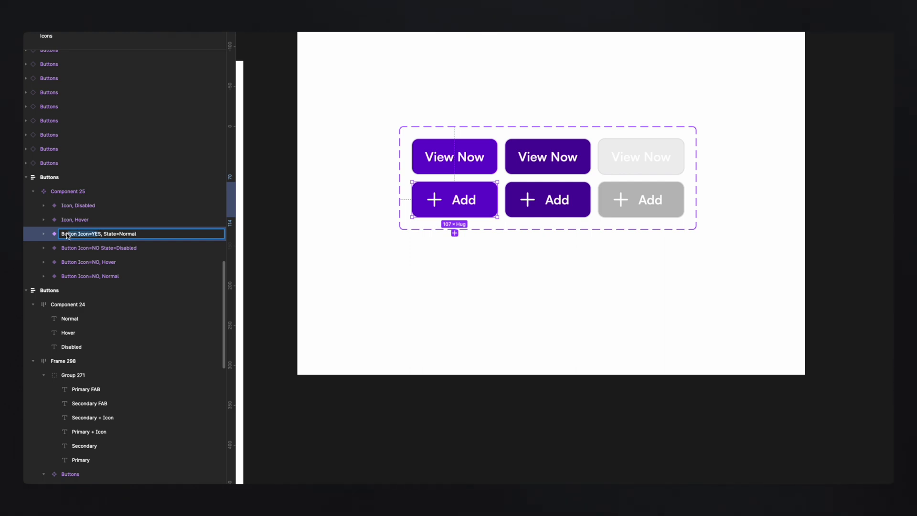
{"action": "left_click", "coordinate": [102, 234]}
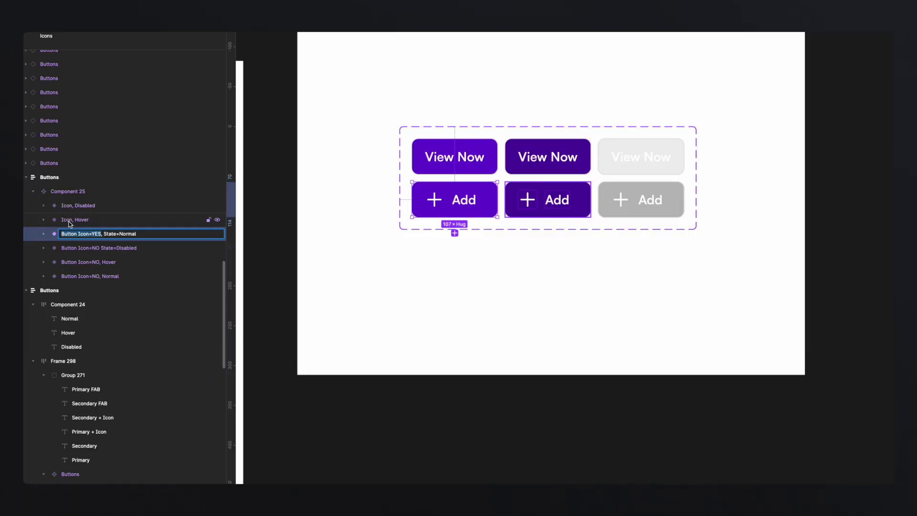
{"action": "double_click", "coordinate": [72, 221]}
{"action": "left_click", "coordinate": [99, 221]}
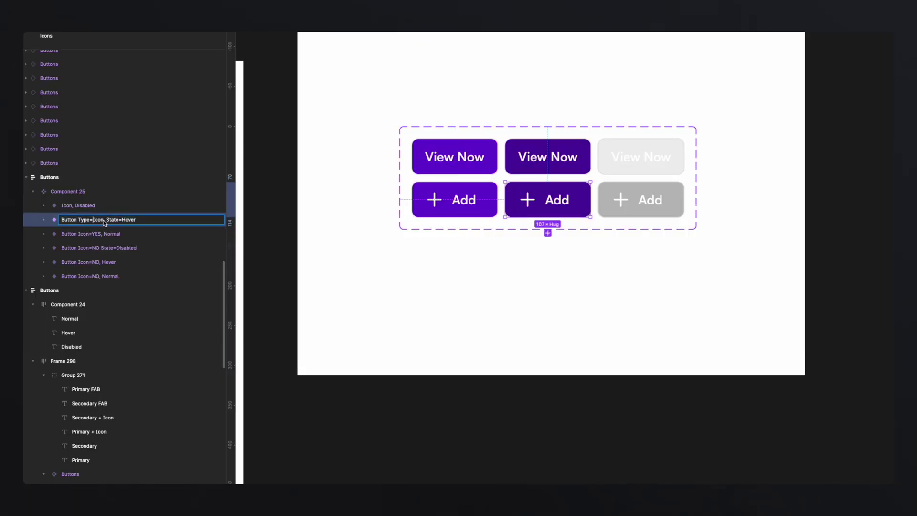
{"action": "left_click_drag", "start_coordinate": [104, 222], "coordinate": [61, 221]}
Rename the disabled Add variant as Button Icon=YES, State=Disabled
{"action": "left_click", "coordinate": [91, 209]}
{"action": "double_click", "coordinate": [90, 209]}
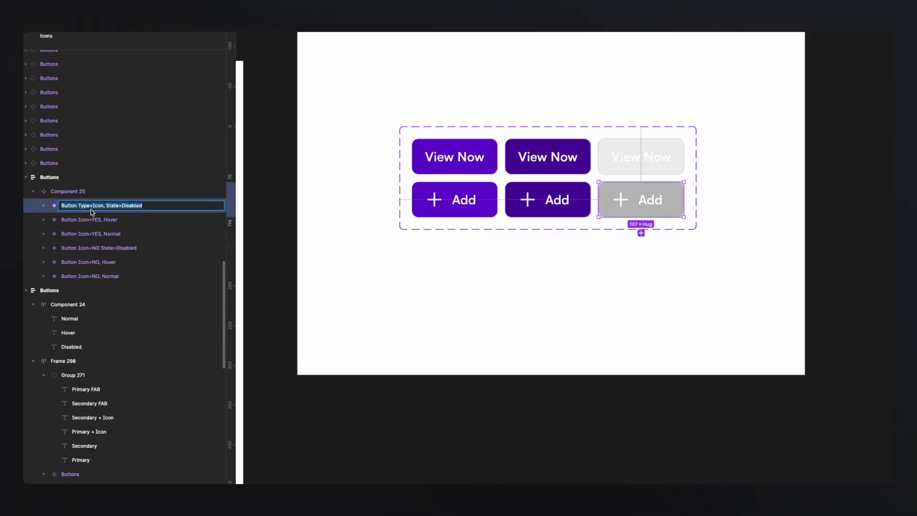
{"action": "left_click", "coordinate": [90, 206]}
{"action": "type", "text": "Icon=YES"}
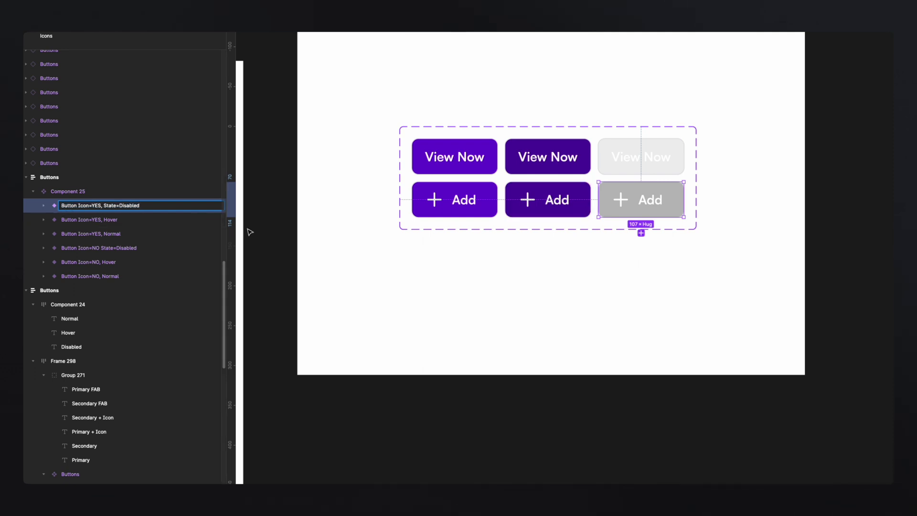
{"action": "key", "text": "Return"}
Place an instance of the normal View Now variant below the component set and toggle its Button Icon property
{"action": "left_click", "coordinate": [462, 153]}
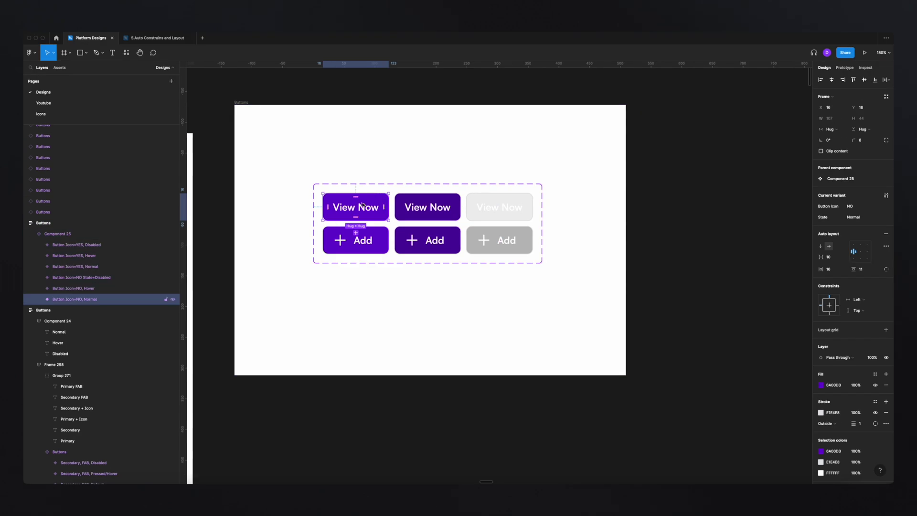
{"action": "left_click_drag", "start_coordinate": [362, 205], "coordinate": [363, 307]}
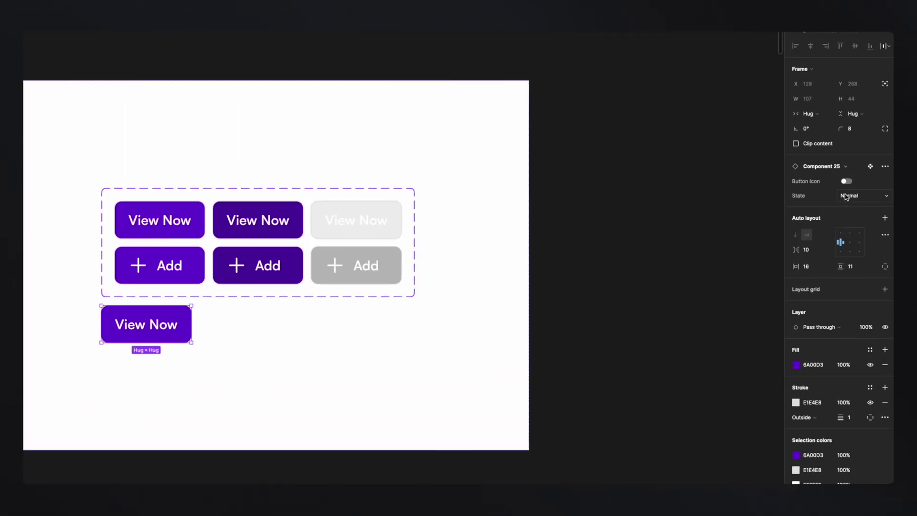
{"action": "left_click", "coordinate": [857, 190]}
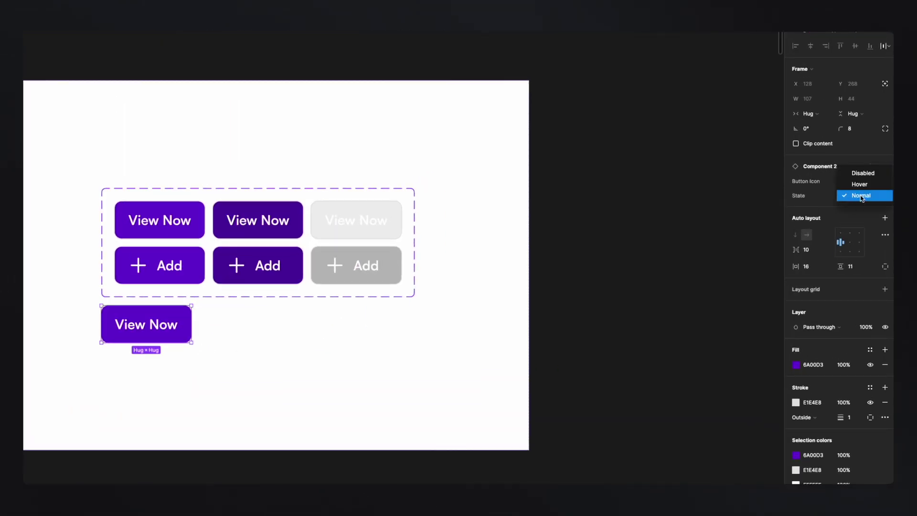
{"action": "left_click", "coordinate": [861, 197]}
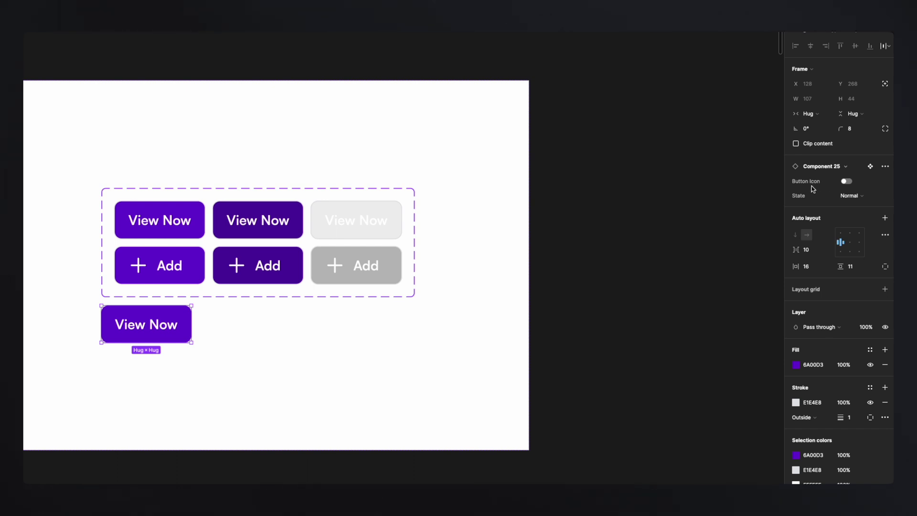
{"action": "left_click", "coordinate": [846, 182]}
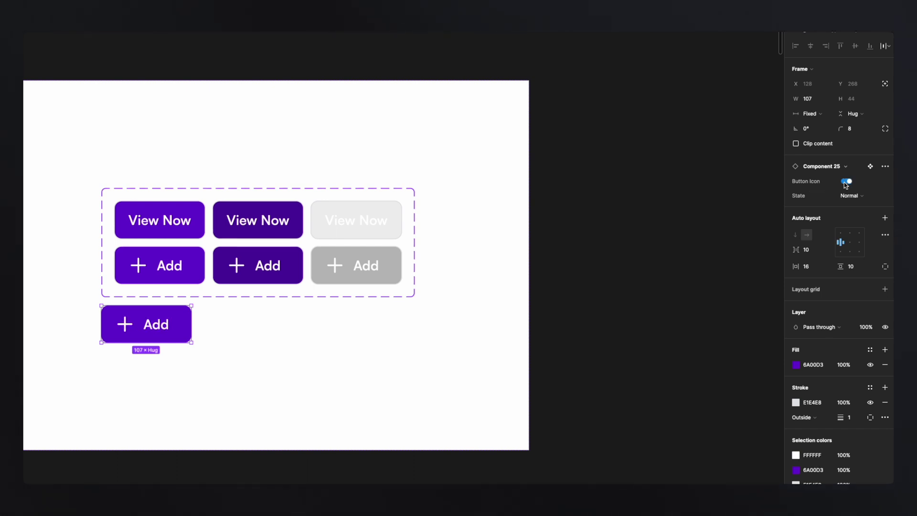
{"action": "left_click", "coordinate": [845, 181]}
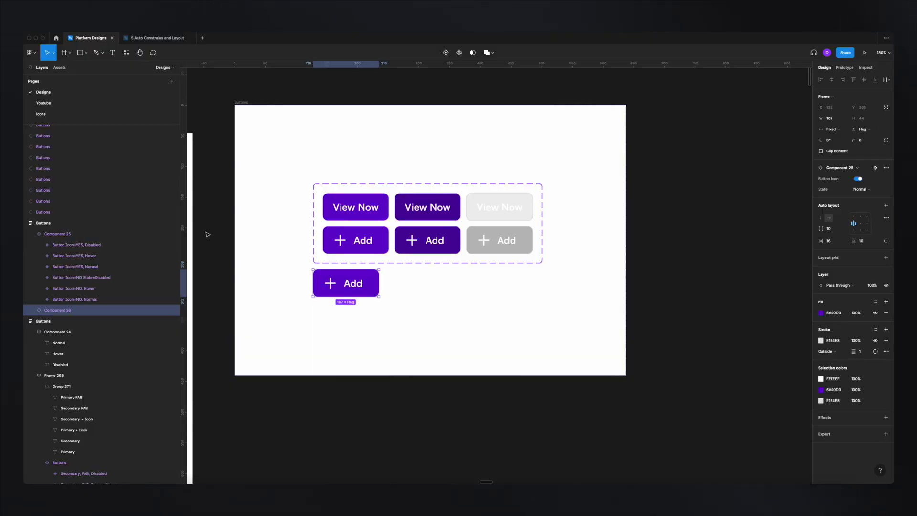
Place an instance of the normal Primary View Now button below the full Primary and Secondary component set
{"action": "scroll", "coordinate": [207, 234], "scroll_direction": "left", "scroll_amount": 10}
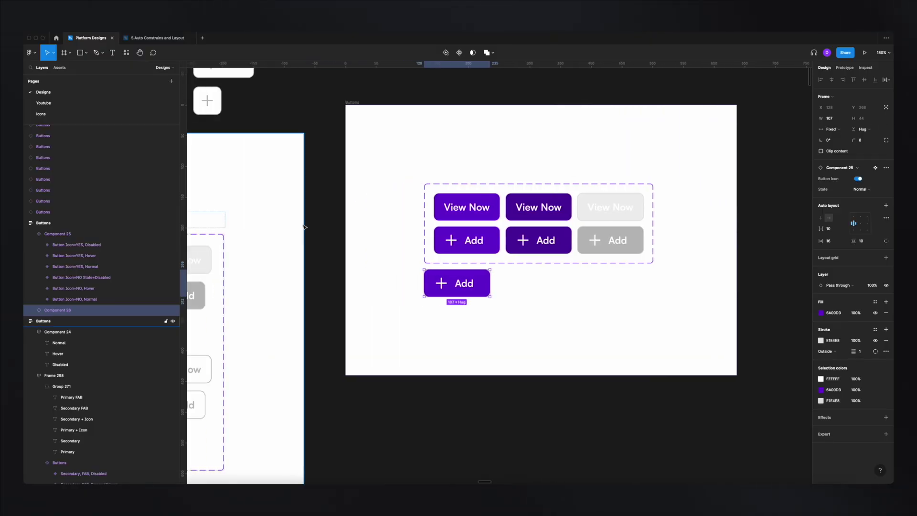
{"action": "left_click", "coordinate": [337, 221]}
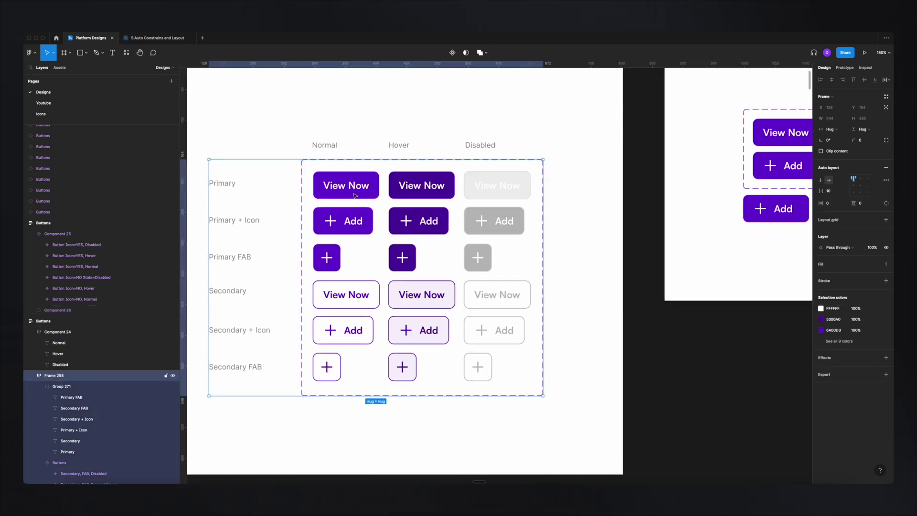
{"action": "double_click", "coordinate": [355, 196]}
{"action": "key", "text": "ctrl+v"}
{"action": "scroll", "coordinate": [368, 410], "scroll_direction": "down", "scroll_amount": 2}
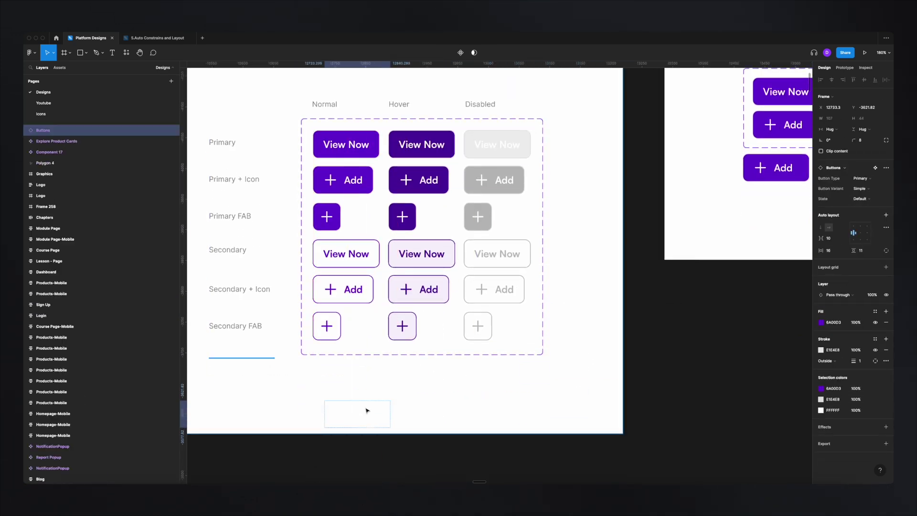
Set the new instance's Button Type to Secondary and try the Icon and FAB options of its Button Variant
{"action": "left_click", "coordinate": [874, 179]}
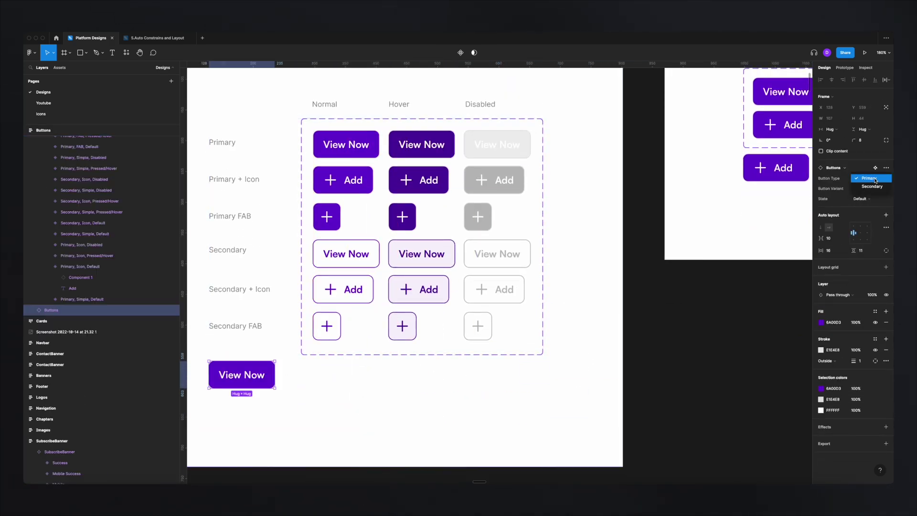
{"action": "left_click", "coordinate": [875, 187]}
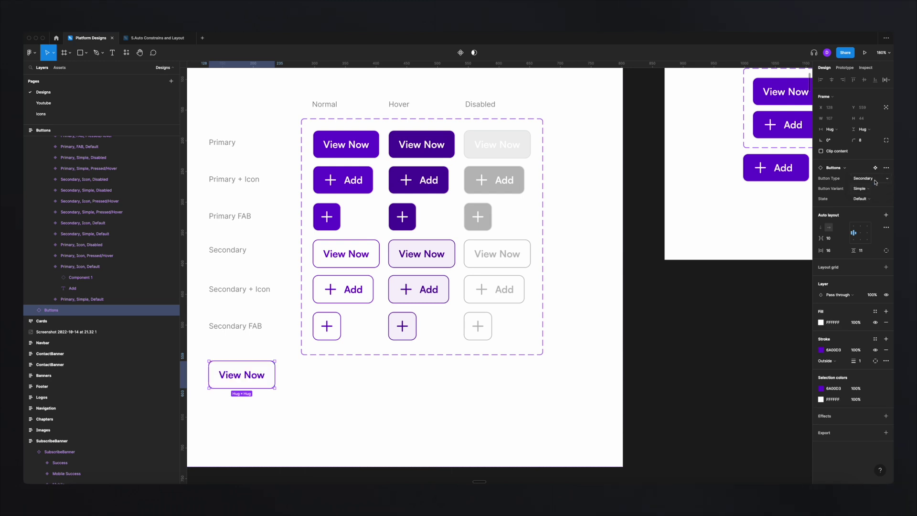
{"action": "left_click", "coordinate": [875, 188]}
{"action": "left_click", "coordinate": [873, 191]}
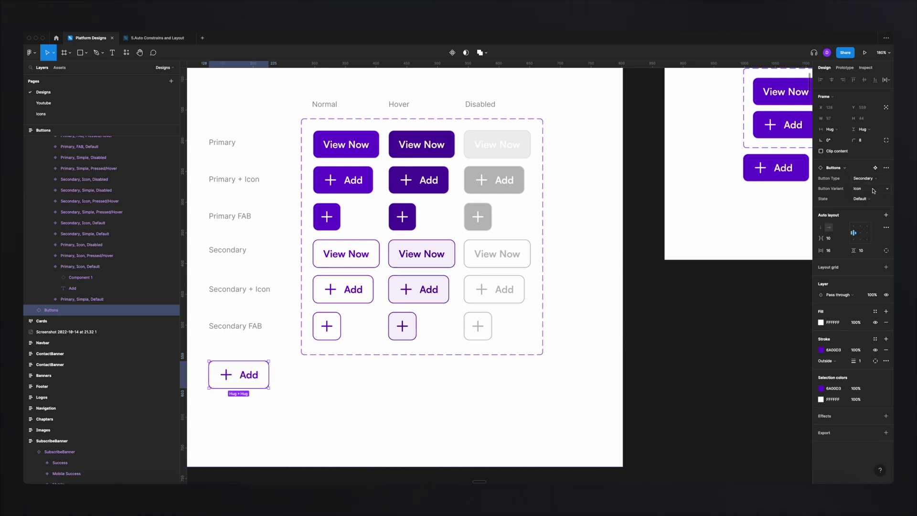
{"action": "left_click", "coordinate": [873, 191]}
{"action": "left_click", "coordinate": [865, 201]}
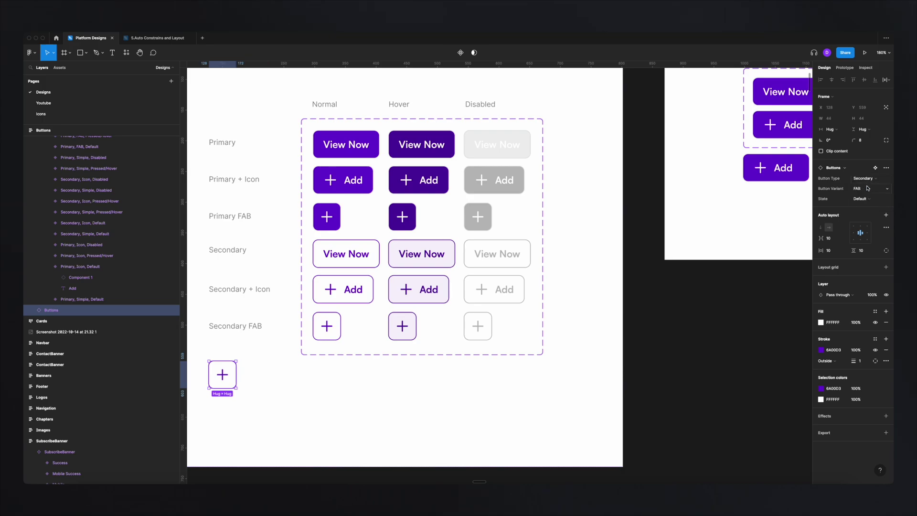